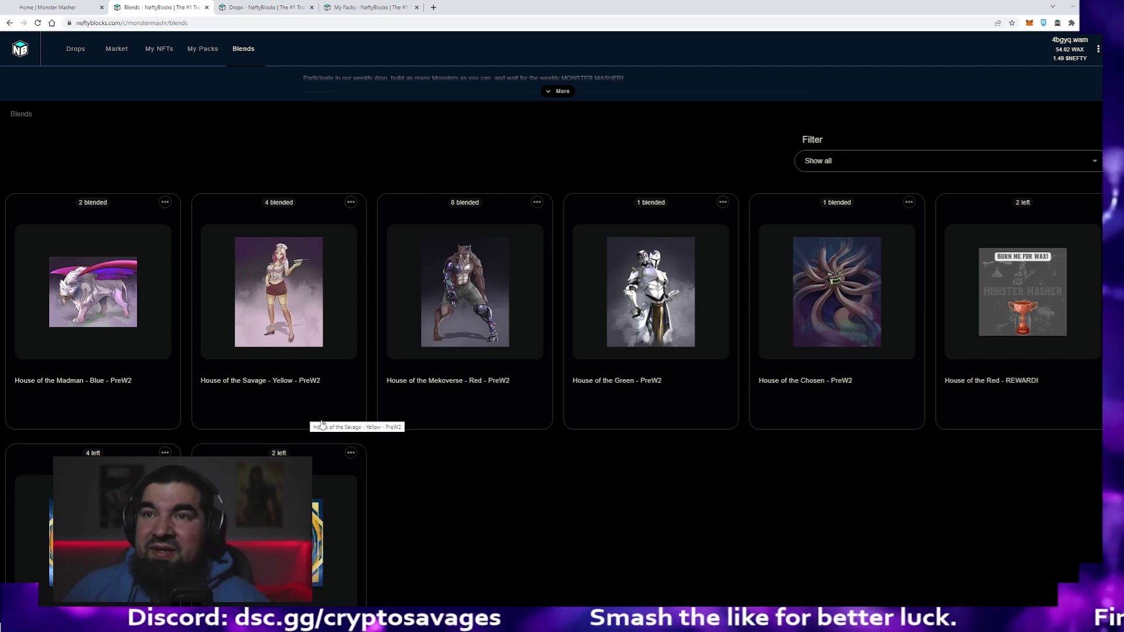
scroll(221, 108, "up", 2)
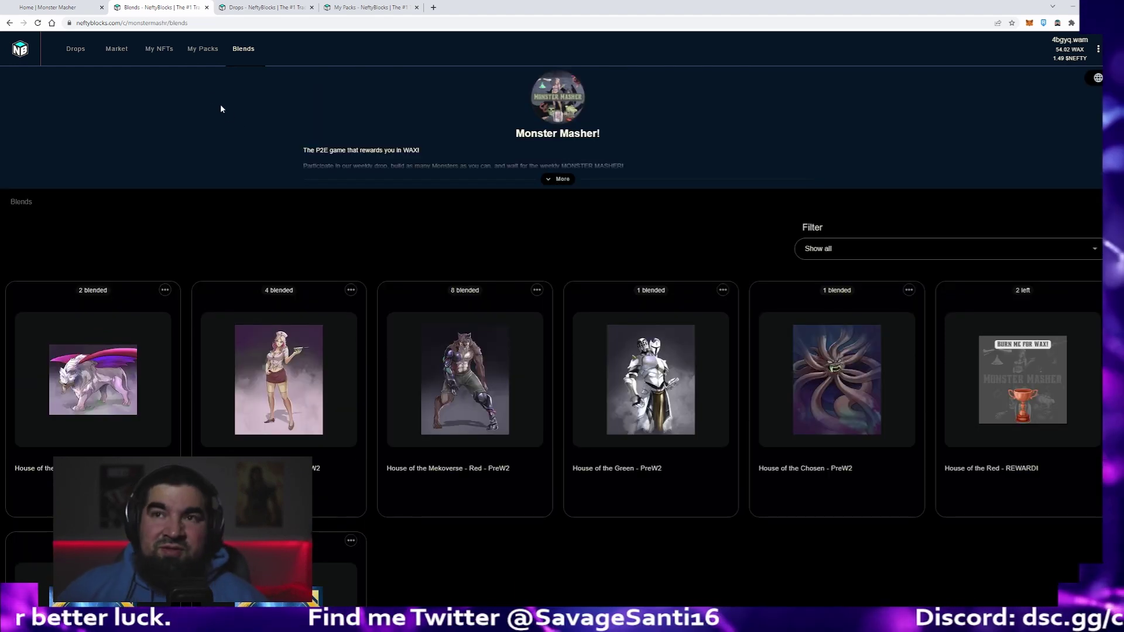
Check My Packs, then go to the Monster Masher Preseason Week 2 drops tab.
left_click(201, 50)
key("ctrl+Tab")
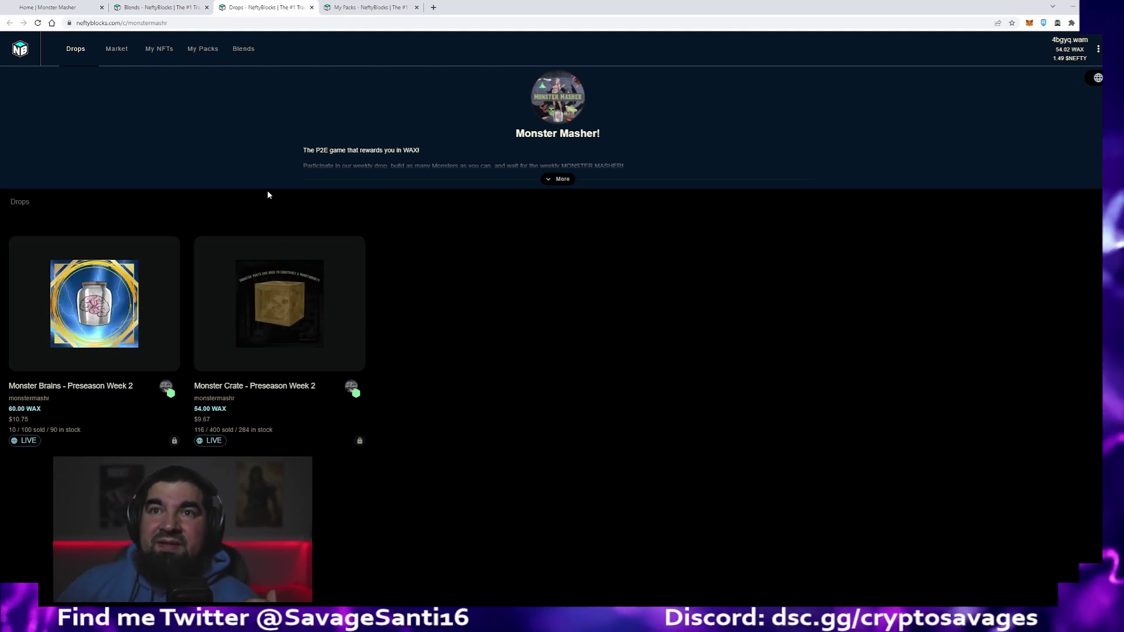
Open the Darkpaper from the Monster Masher home page.
left_click(75, 8)
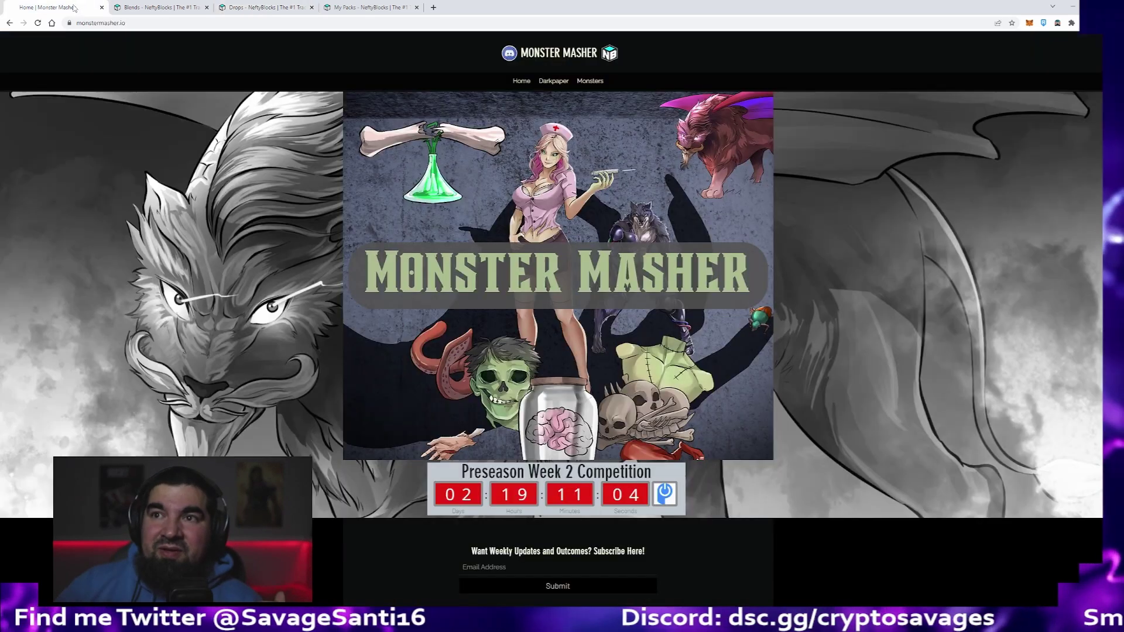
left_click(553, 82)
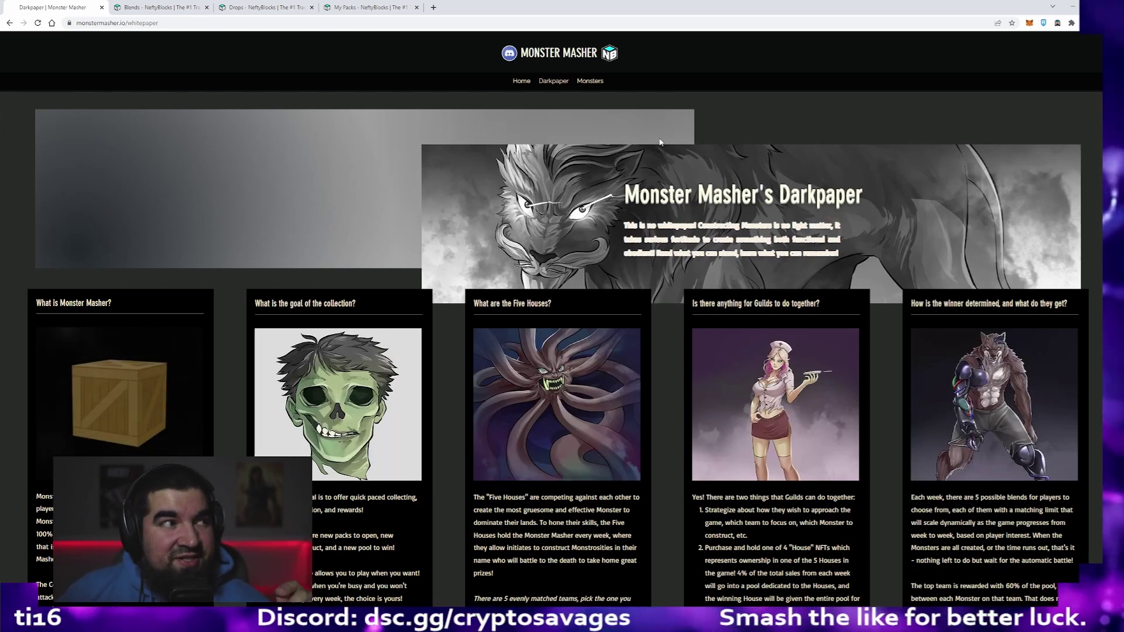
scroll(562, 351, "down", 3)
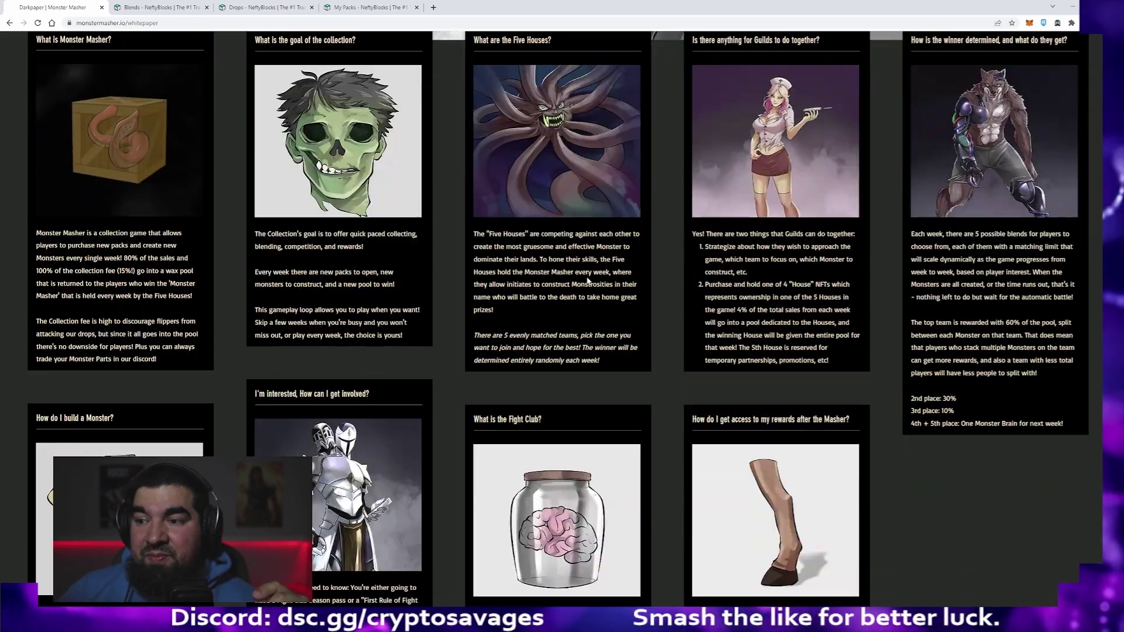
scroll(563, 352, "down", 3)
scroll(562, 352, "up", 1)
scroll(563, 351, "up", 2)
scroll(567, 291, "up", 1)
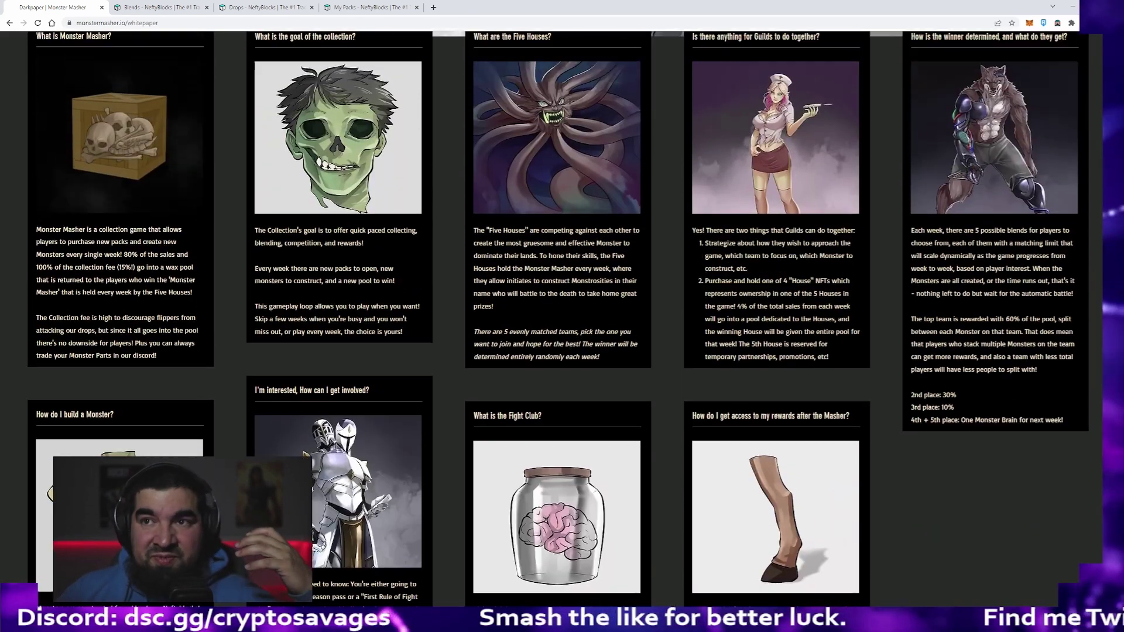
scroll(568, 290, "up", 1)
scroll(568, 289, "up", 2)
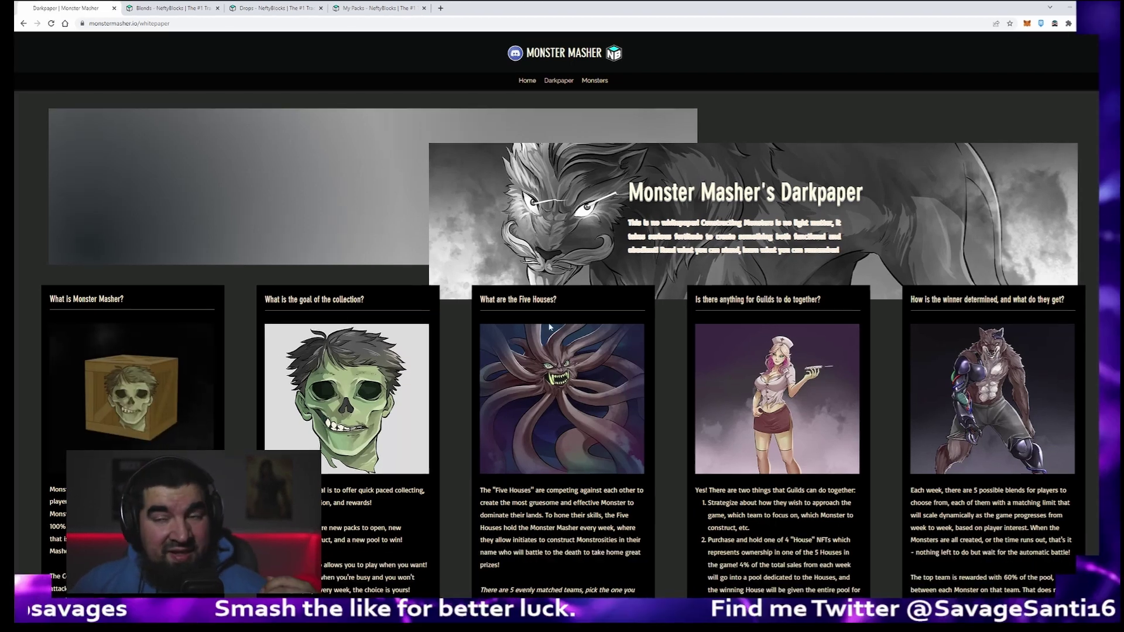
scroll(528, 316, "down", 2)
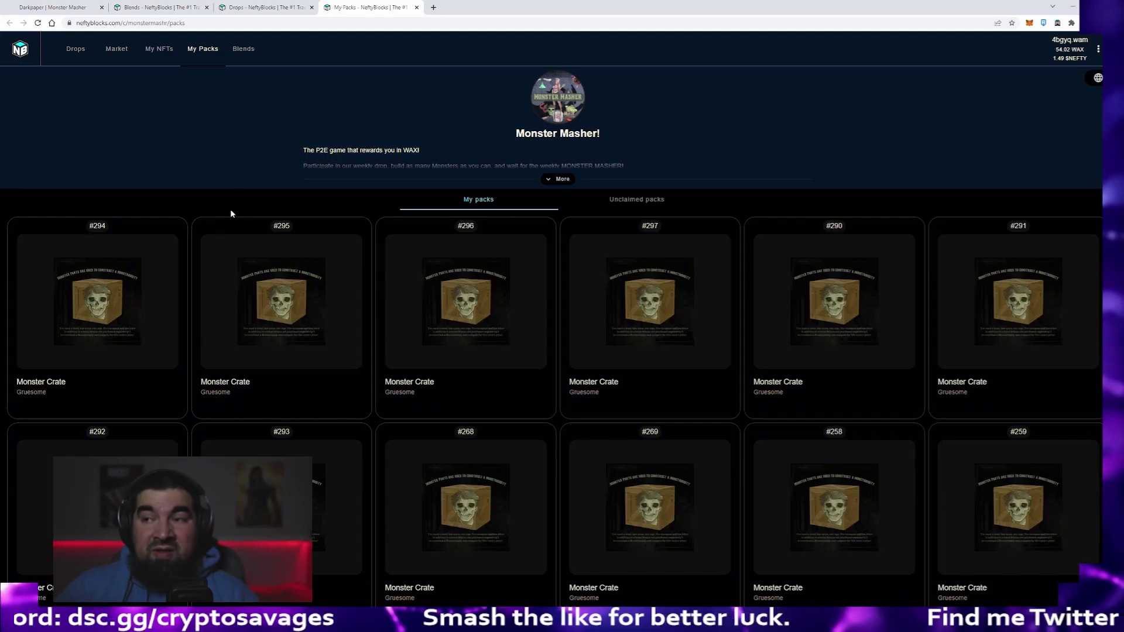
Open Monster Crate #294, briefly turning off the dark-mode extension.
left_click(108, 312)
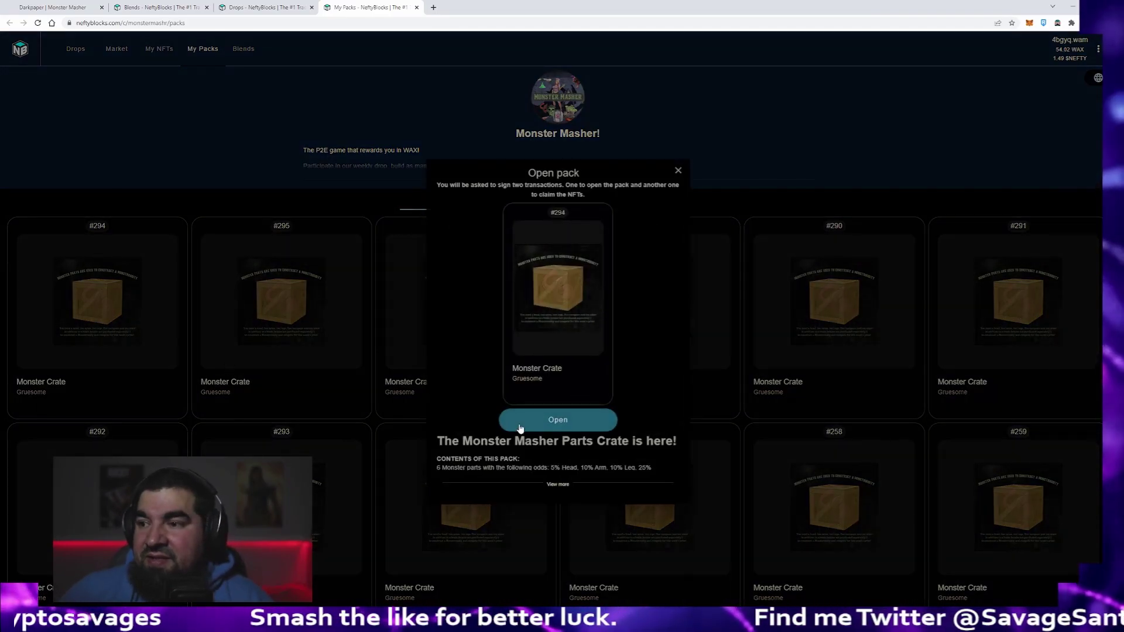
left_click(1057, 22)
left_click(1041, 58)
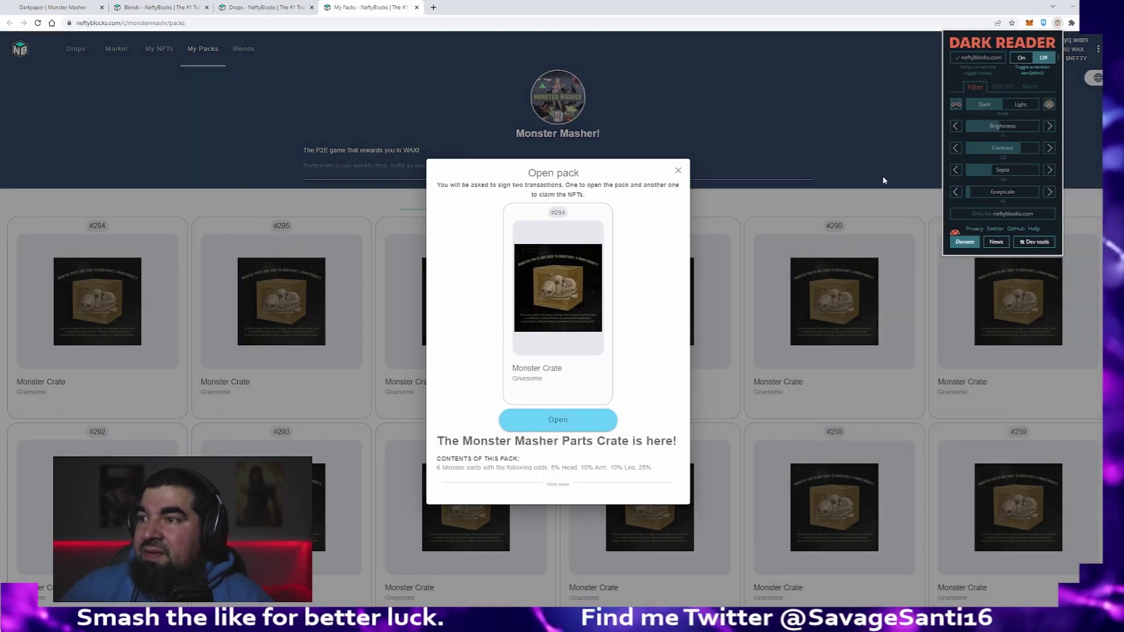
left_click(557, 420)
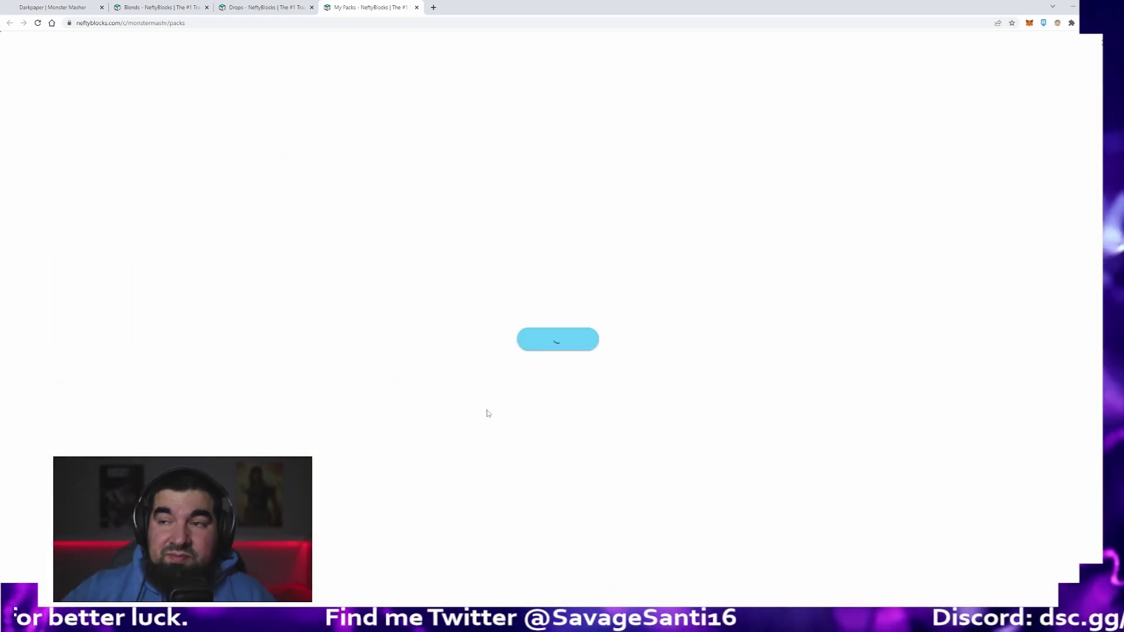
left_click(1056, 22)
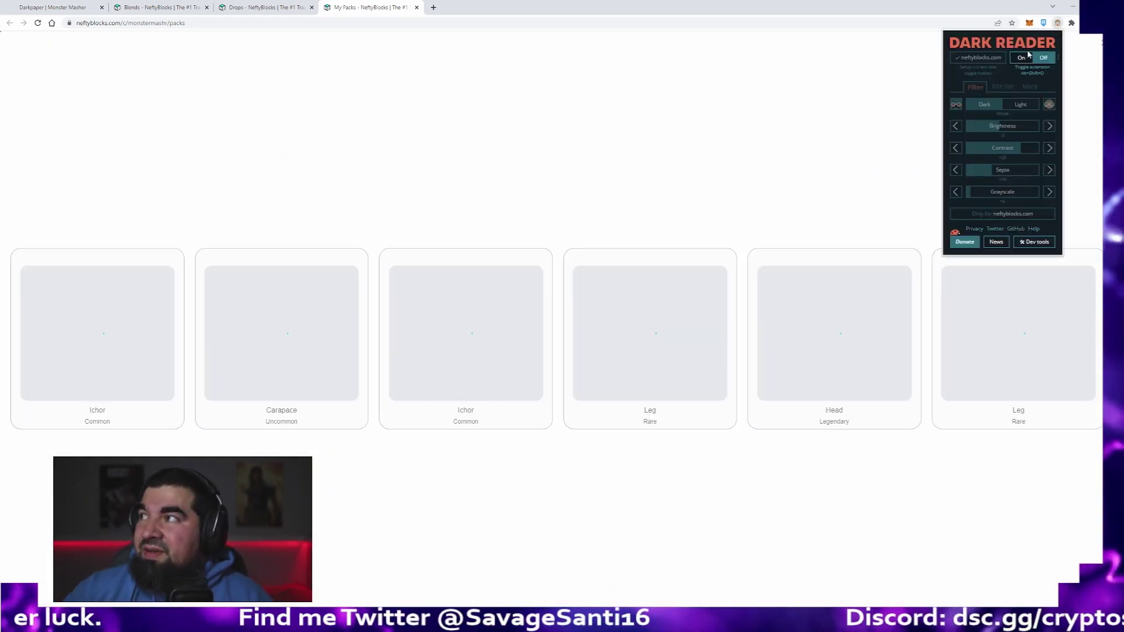
left_click(1022, 57)
left_click(478, 189)
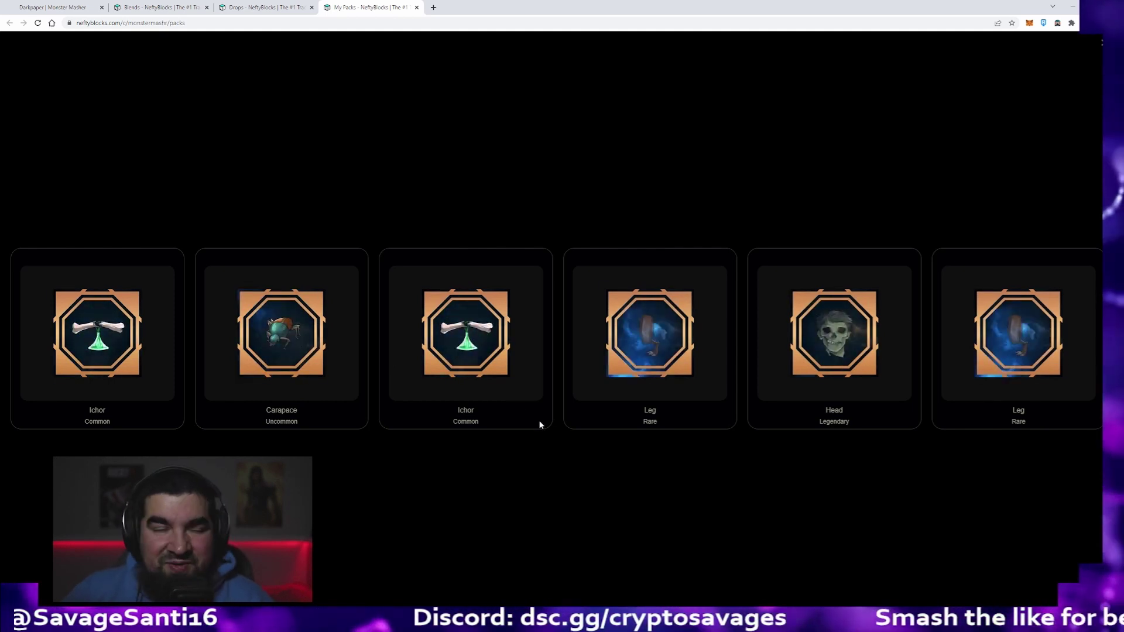
Review the revealed Leg part, then open Monster Crate #297 and go to the blends list.
left_click_drag(559, 421, 657, 411)
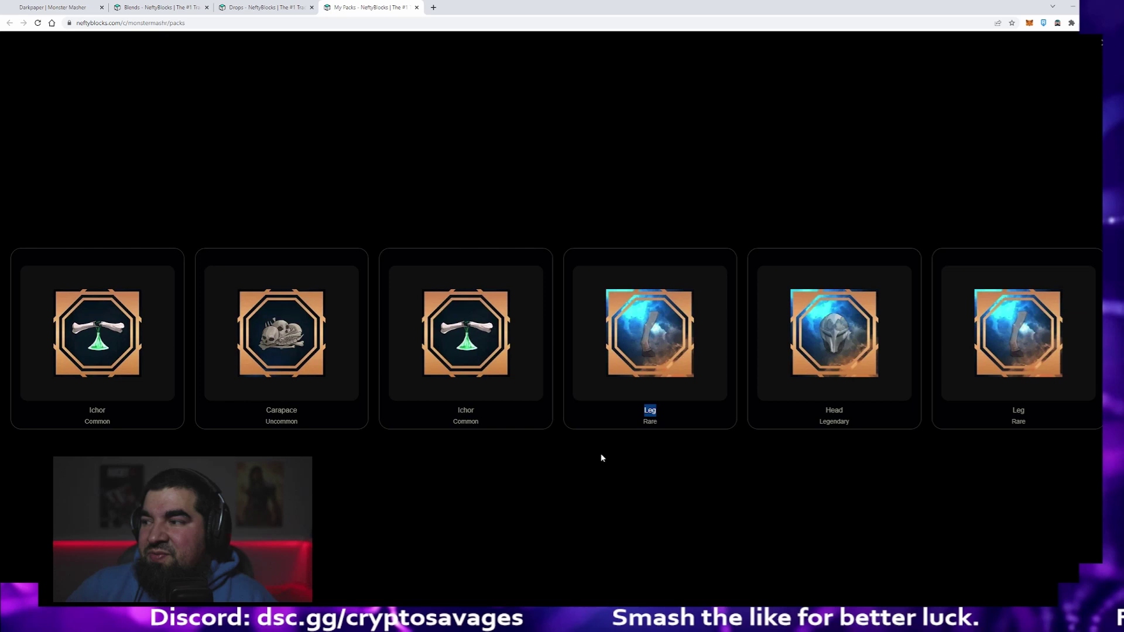
left_click(665, 434)
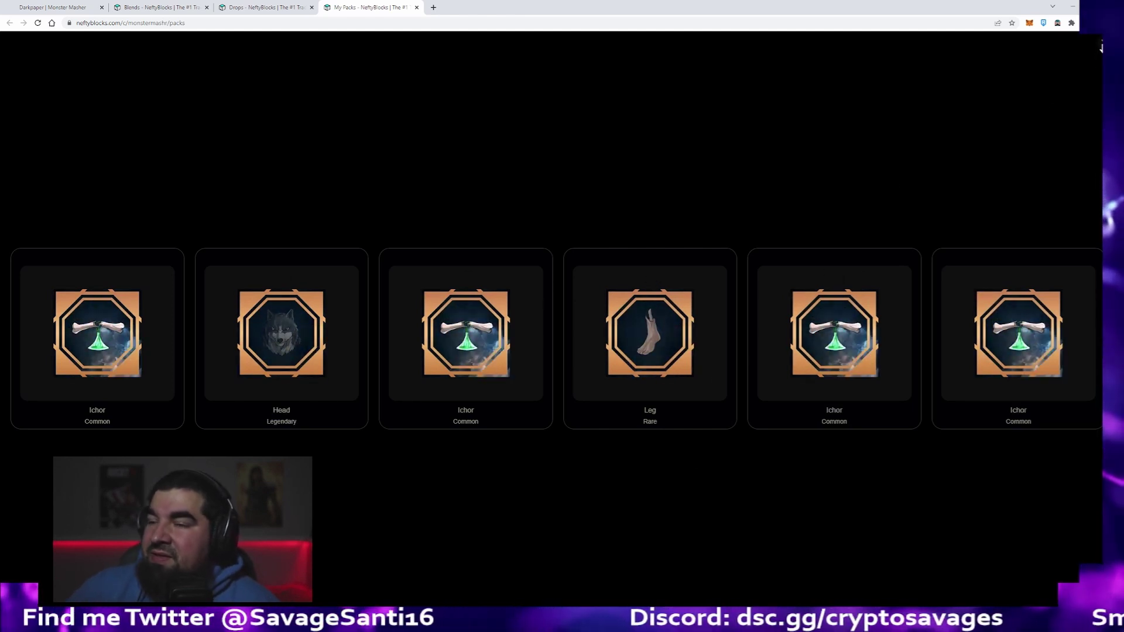
left_click(616, 404)
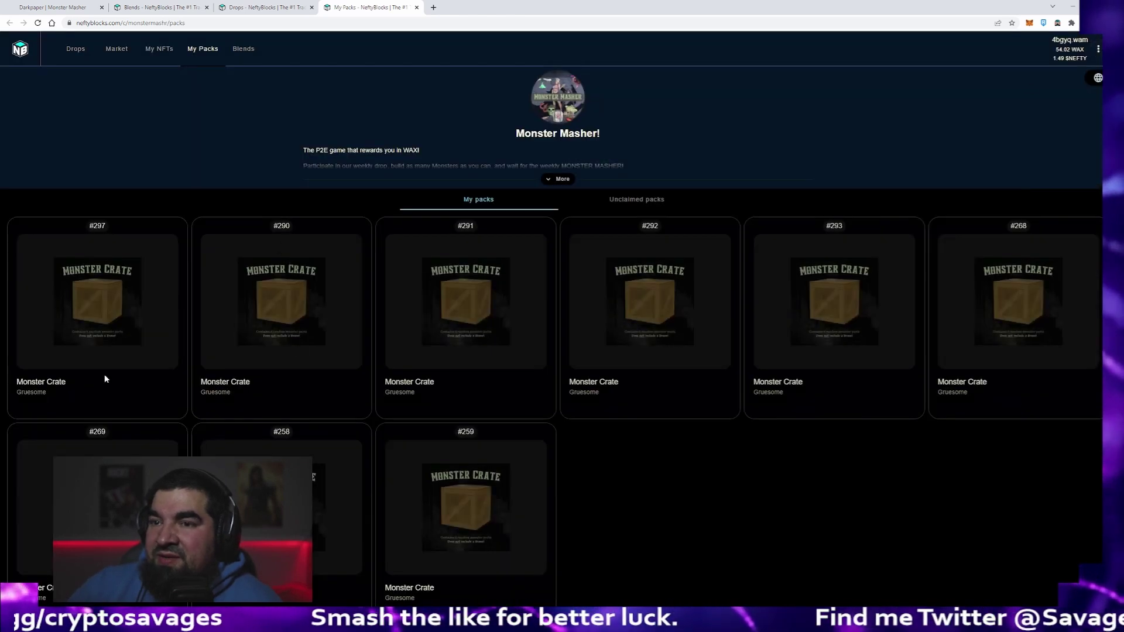
left_click(79, 355)
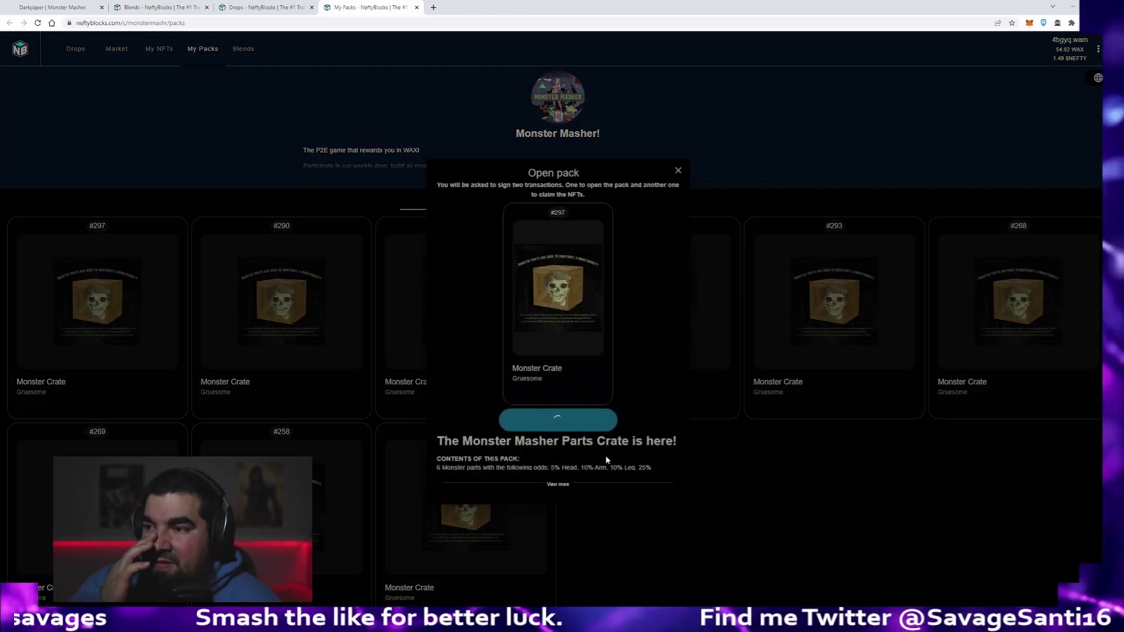
left_click(558, 419)
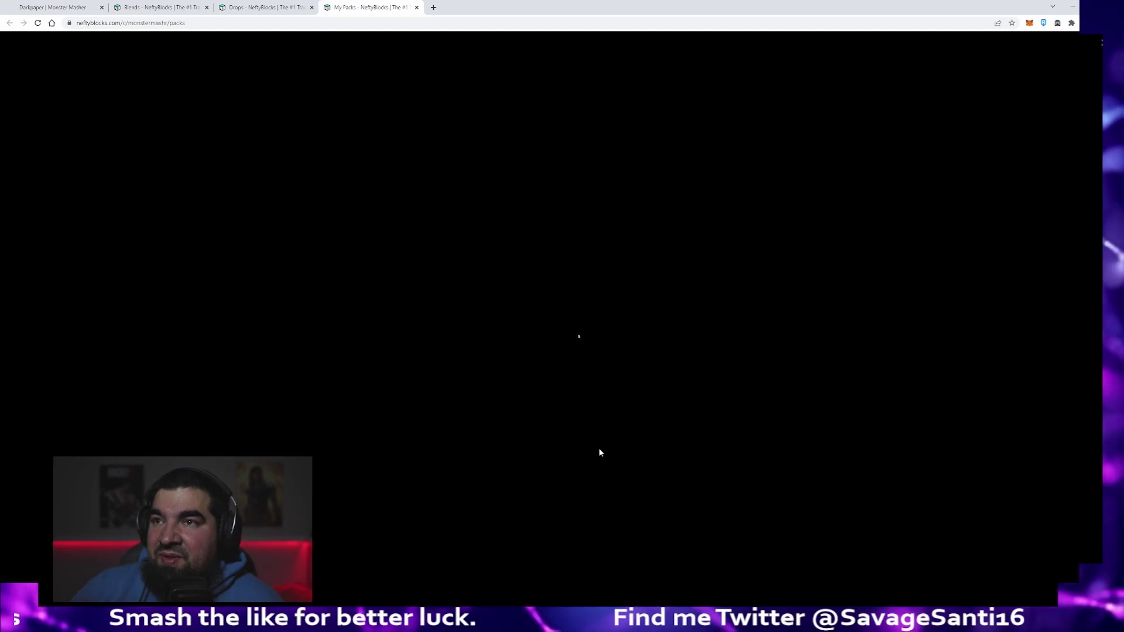
key("ctrl+2")
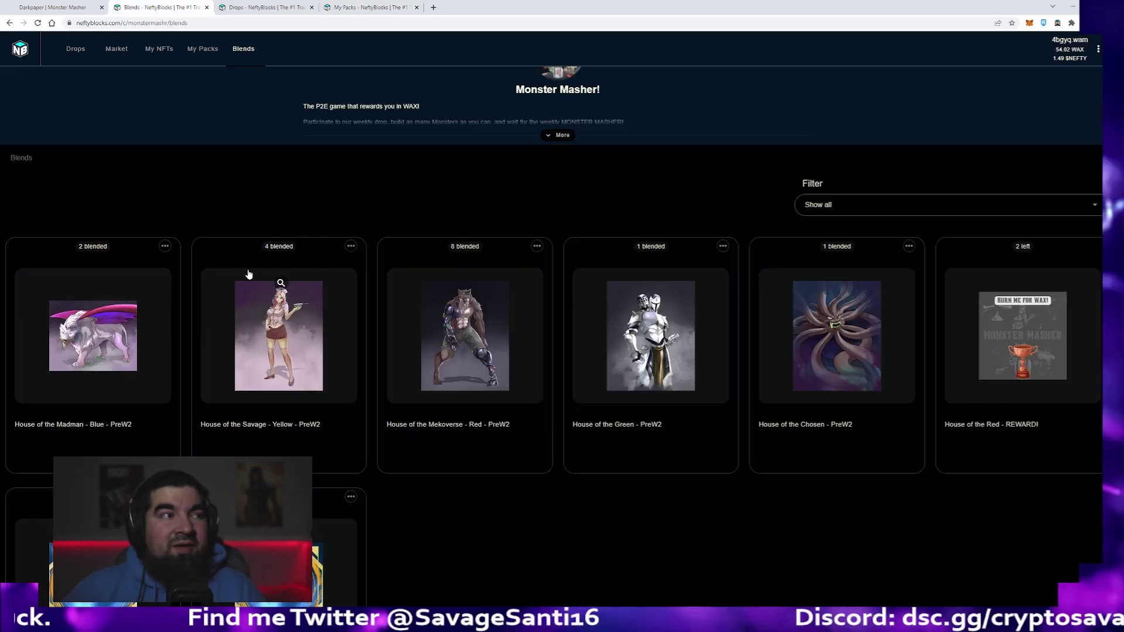
Auto-select Brain, Head, Arm, Leg, Carapace and Ichor parts and blend a Stitched Nurse, reaching 5 blended.
left_click(255, 340)
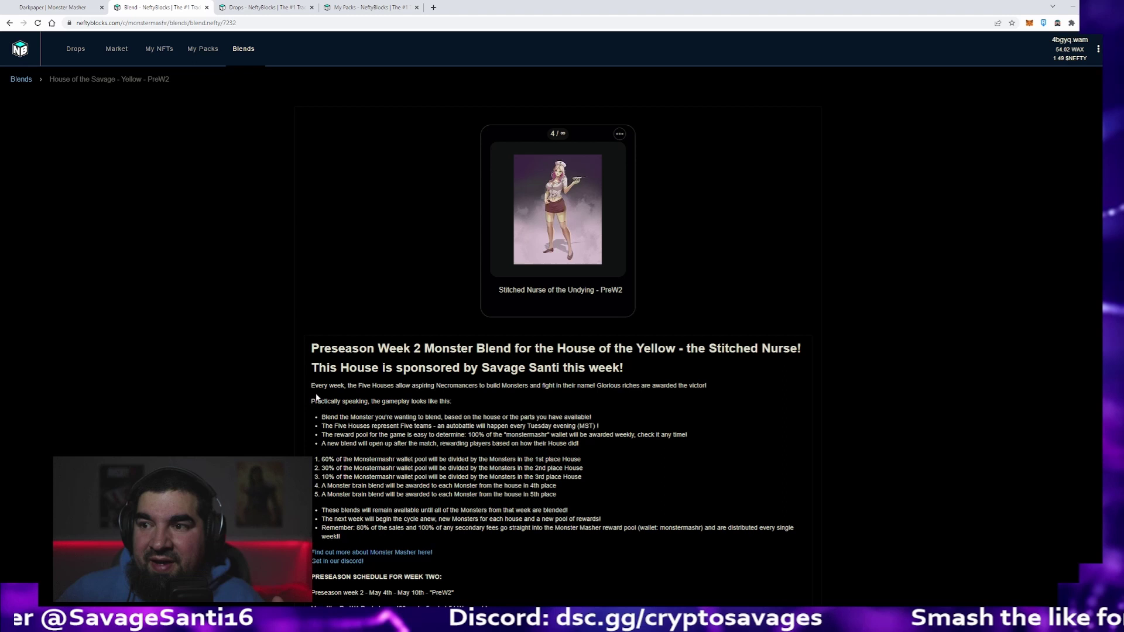
scroll(317, 397, "down", 2)
scroll(494, 422, "down", 5)
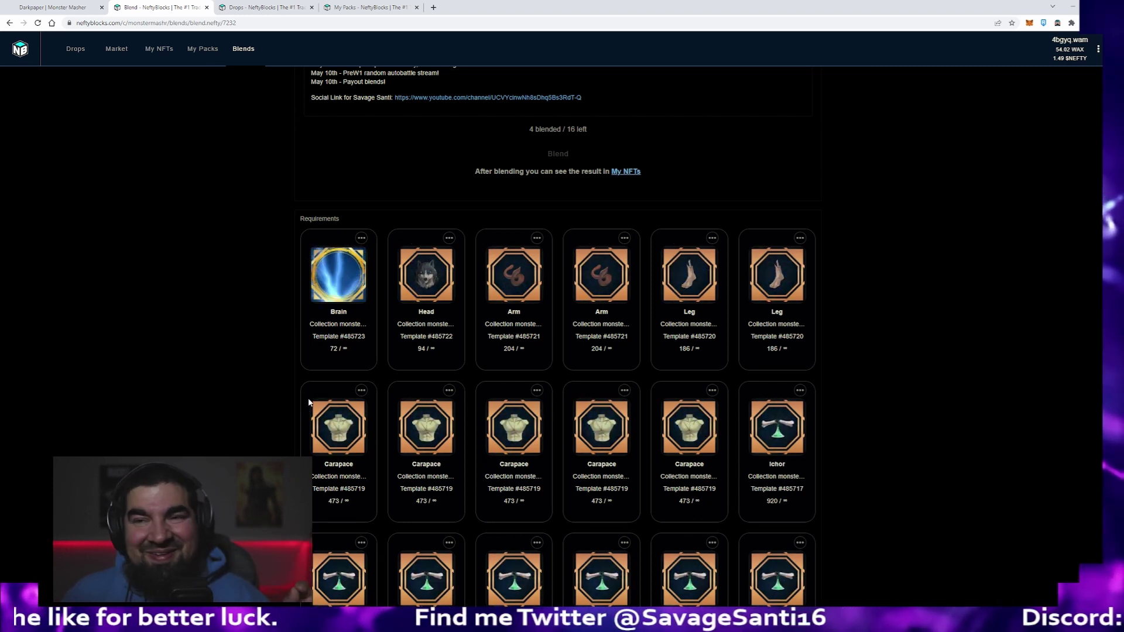
scroll(316, 409, "down", 1)
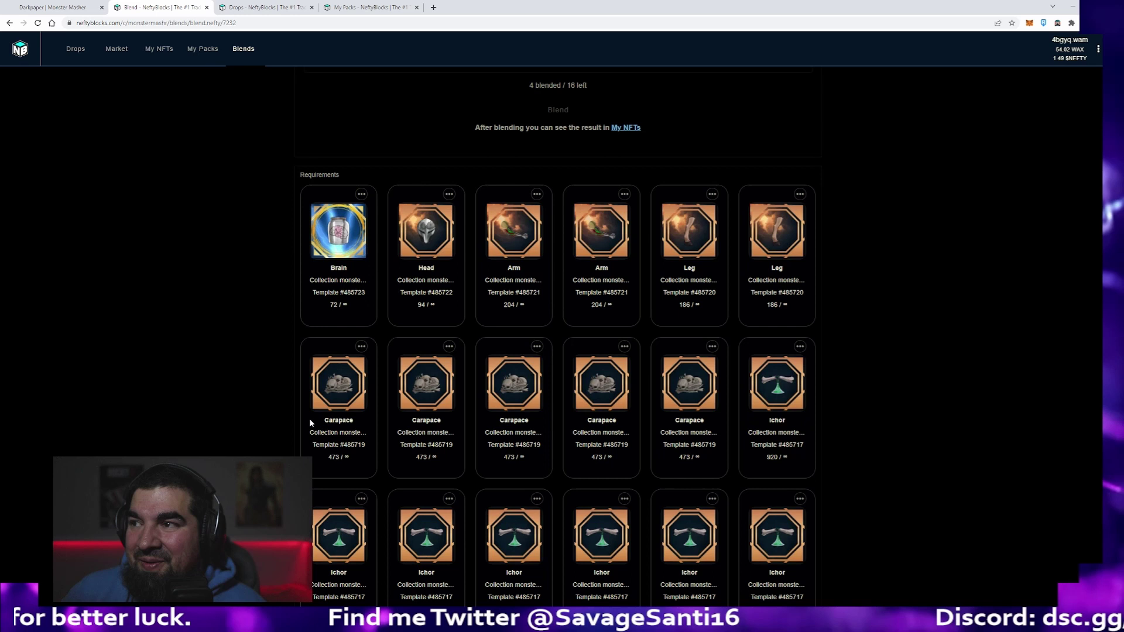
scroll(298, 360, "down", 1)
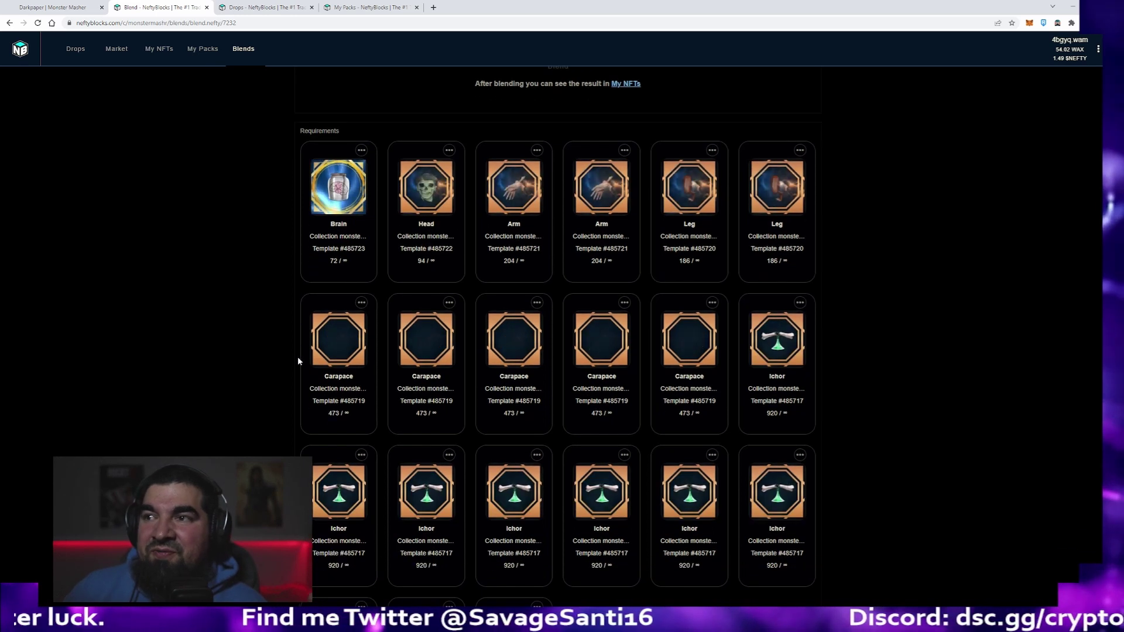
scroll(327, 328, "up", 3)
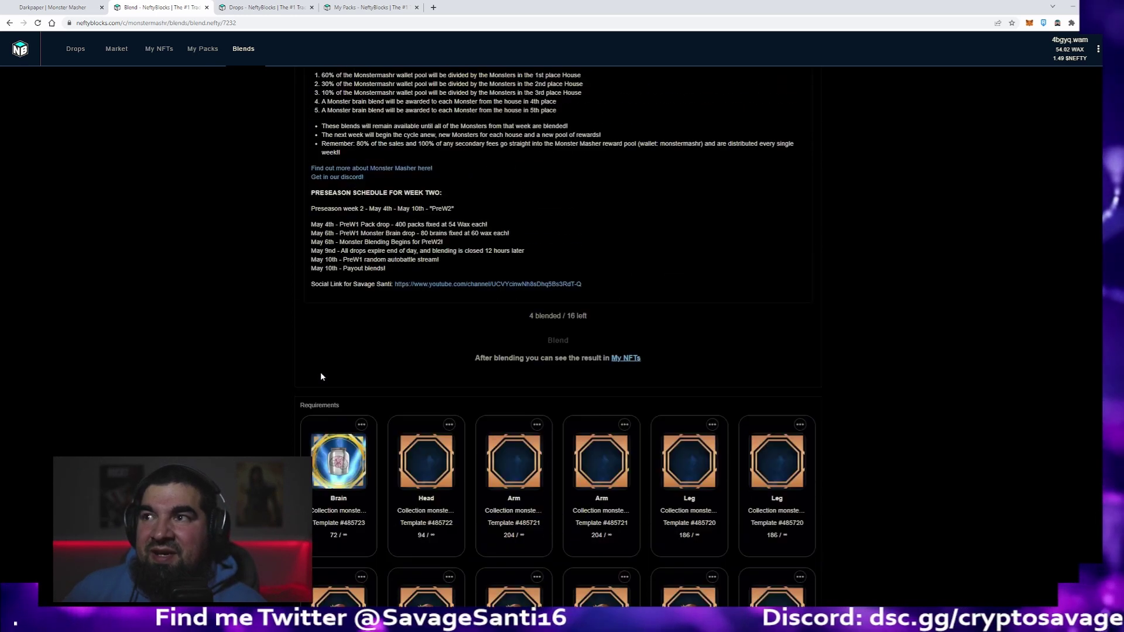
scroll(322, 376, "up", 3)
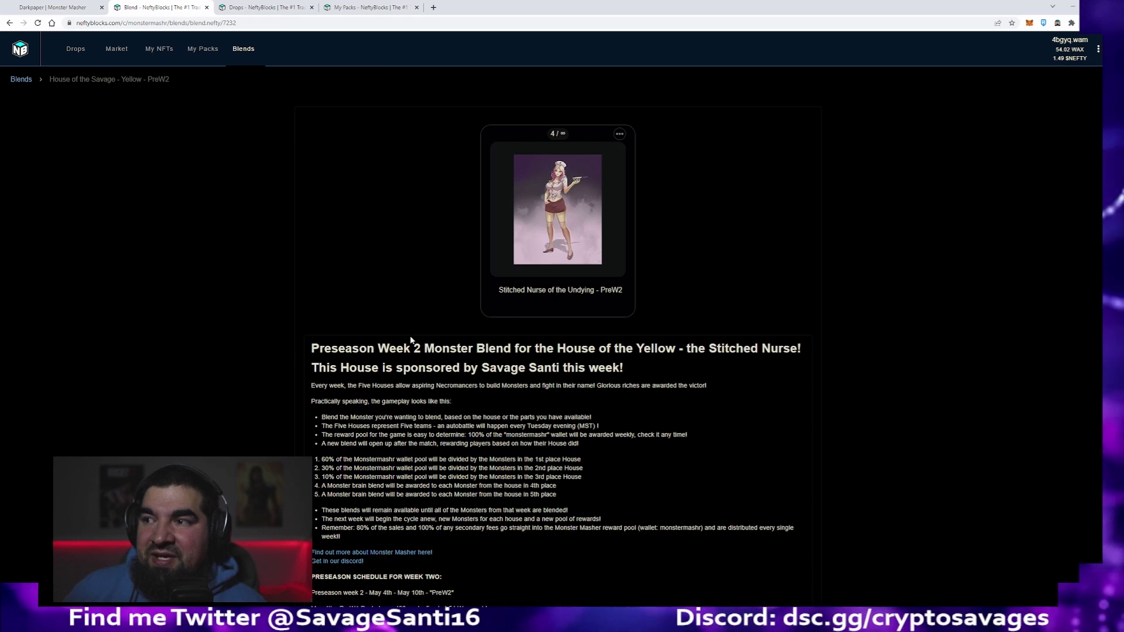
scroll(411, 342, "down", 5)
scroll(334, 356, "down", 5)
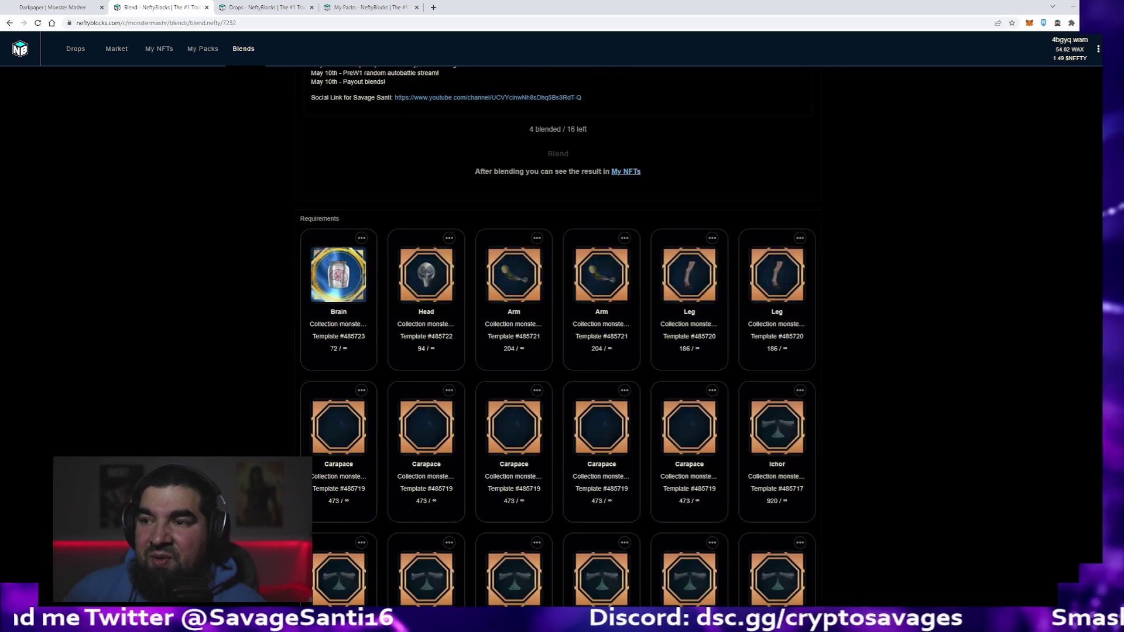
scroll(335, 355, "down", 1)
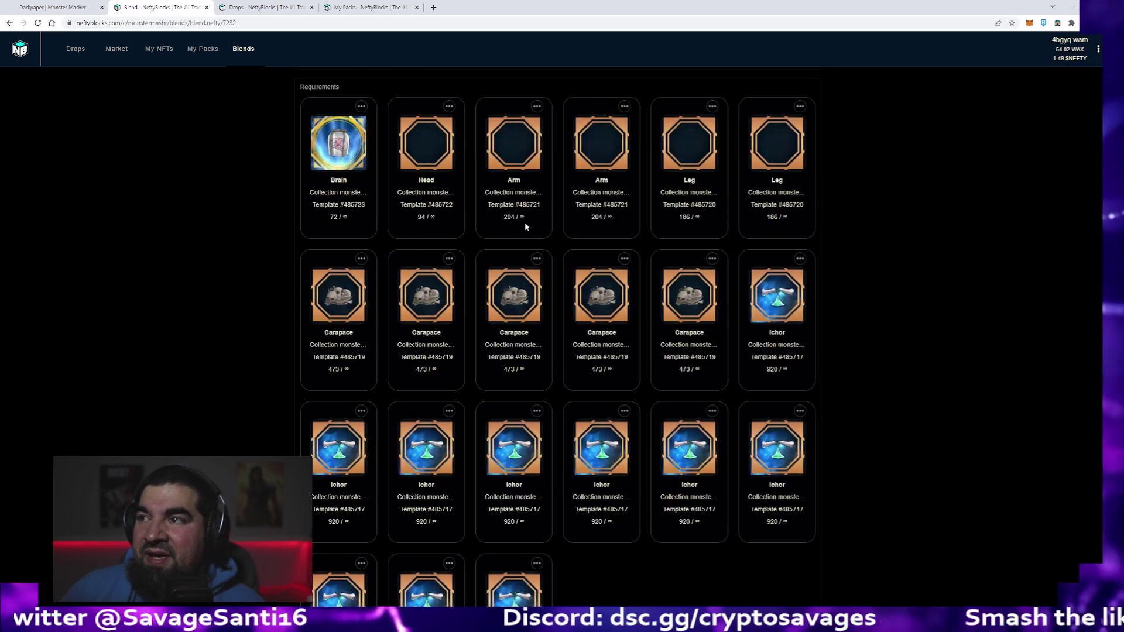
scroll(370, 307, "down", 1)
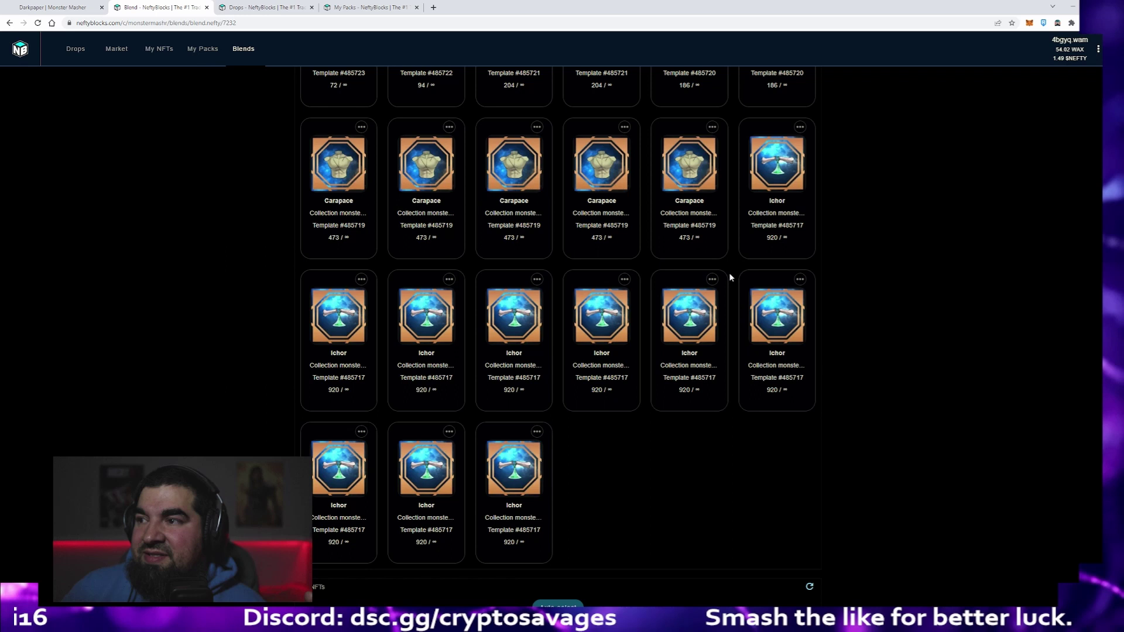
scroll(321, 439, "down", 2)
scroll(321, 438, "down", 1)
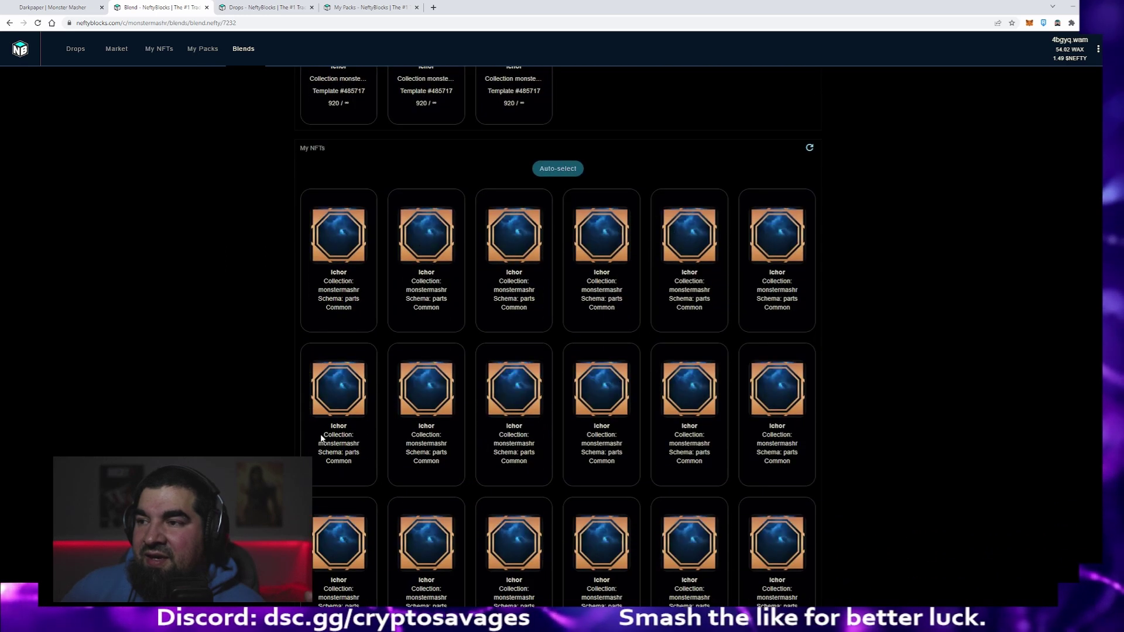
left_click(553, 169)
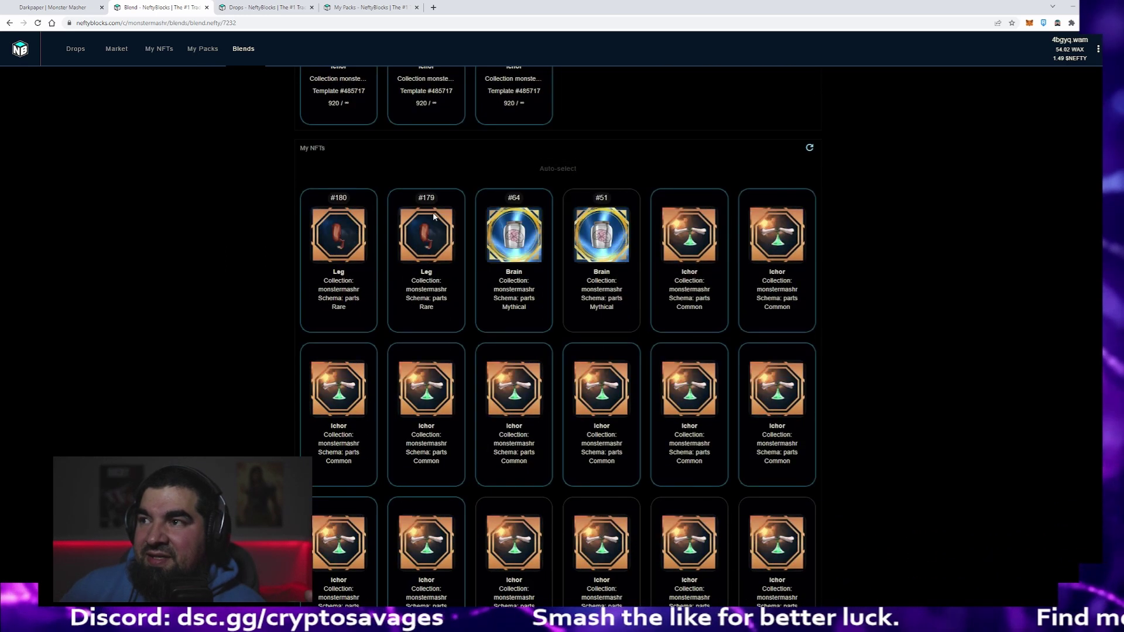
scroll(268, 358, "down", 2)
scroll(269, 357, "down", 2)
scroll(271, 356, "down", 2)
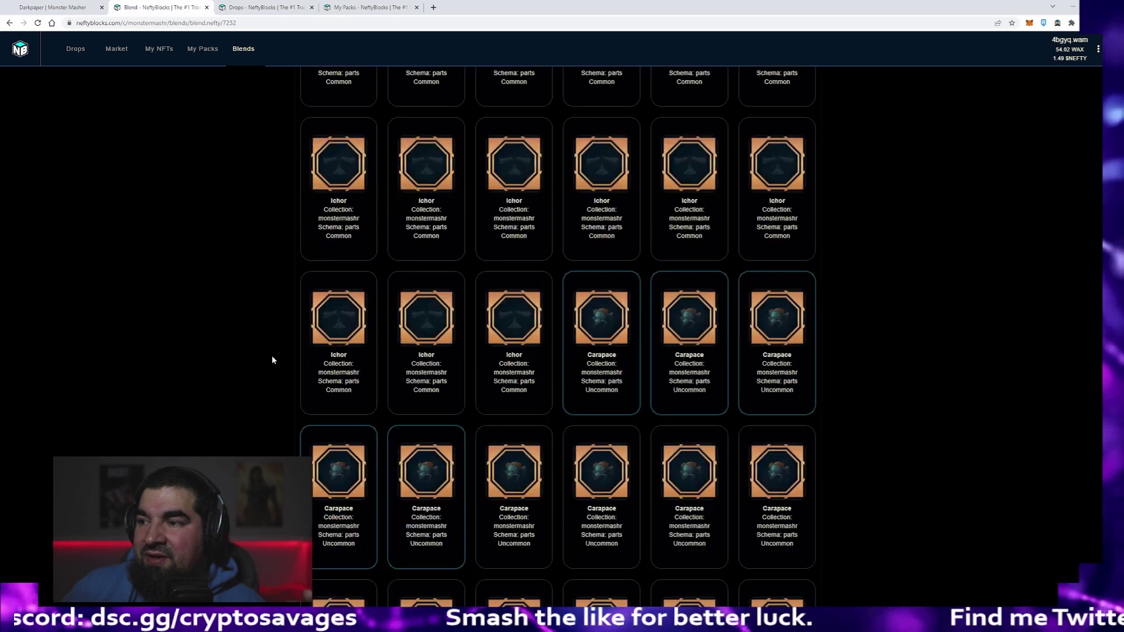
scroll(272, 356, "down", 1)
scroll(274, 365, "down", 2)
scroll(274, 365, "down", 1)
scroll(274, 368, "up", 3)
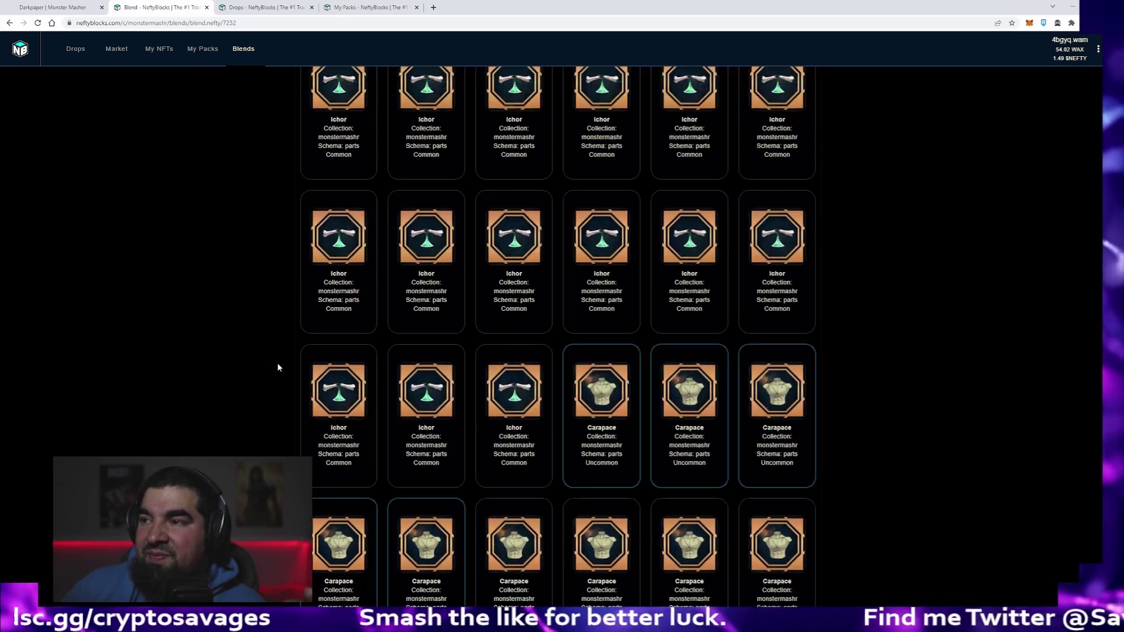
scroll(277, 368, "up", 2)
scroll(279, 365, "up", 3)
scroll(281, 365, "up", 2)
scroll(287, 366, "up", 2)
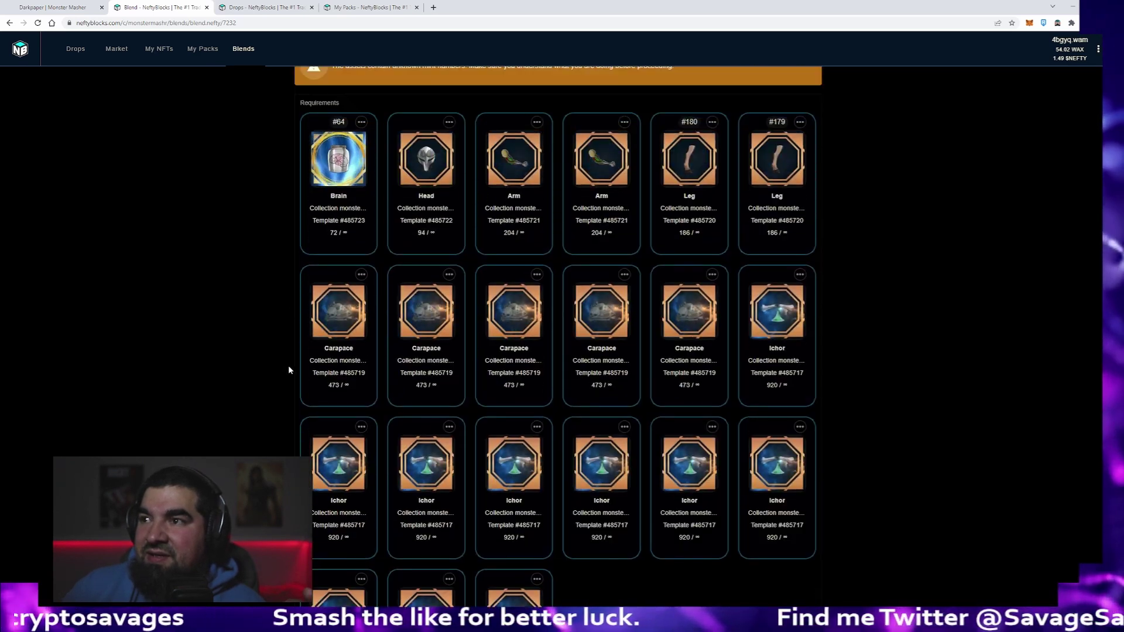
scroll(289, 366, "up", 4)
left_click(551, 330)
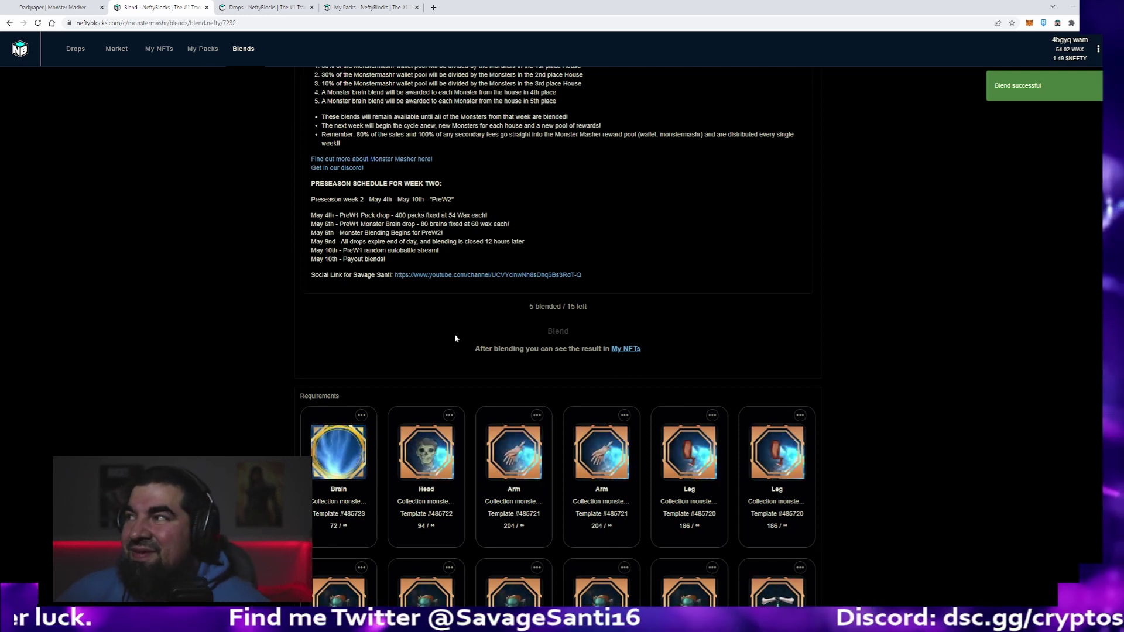
scroll(391, 343, "down", 2)
scroll(331, 338, "down", 3)
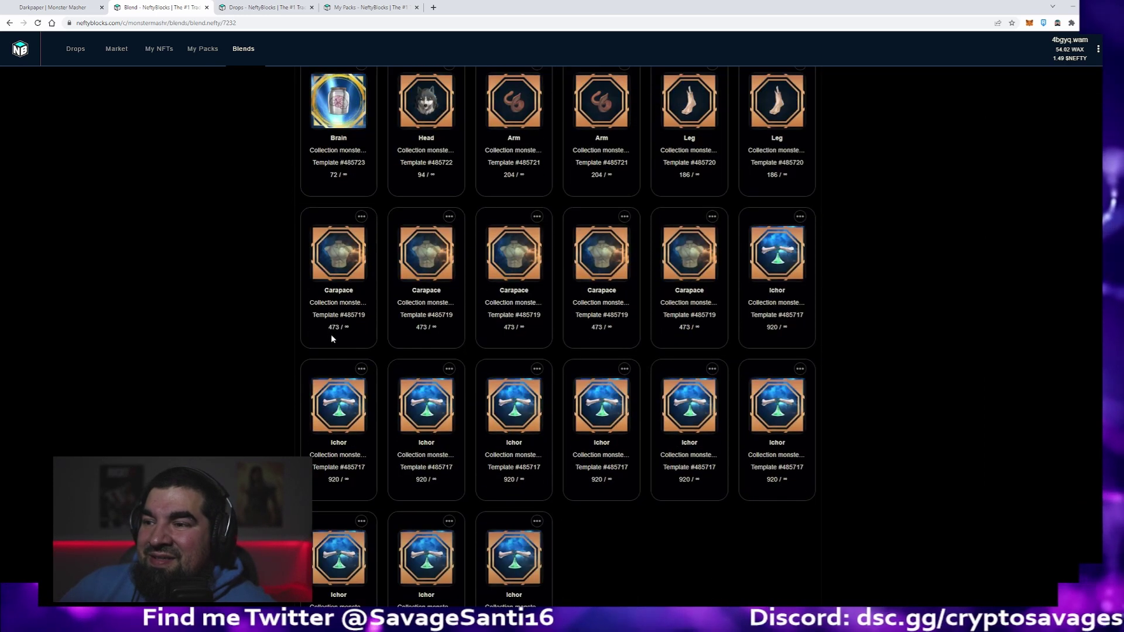
scroll(331, 339, "down", 1)
scroll(321, 344, "down", 3)
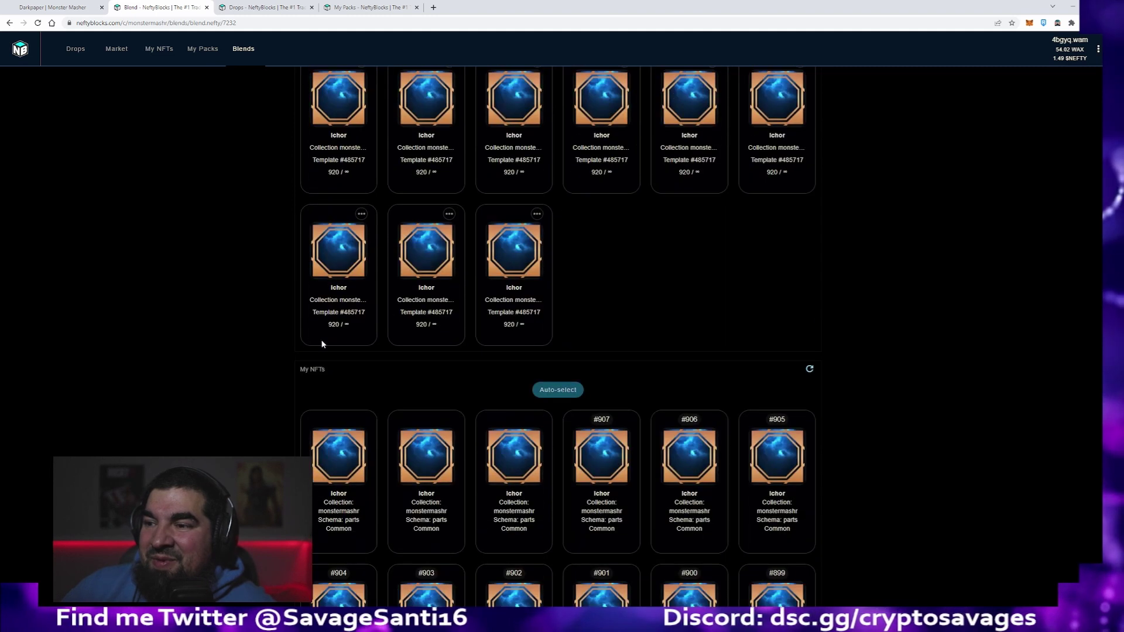
scroll(322, 344, "down", 1)
Auto-select owned parts and blend a second Stitched Nurse, reaching 6 blended / 14 left.
left_click(544, 348)
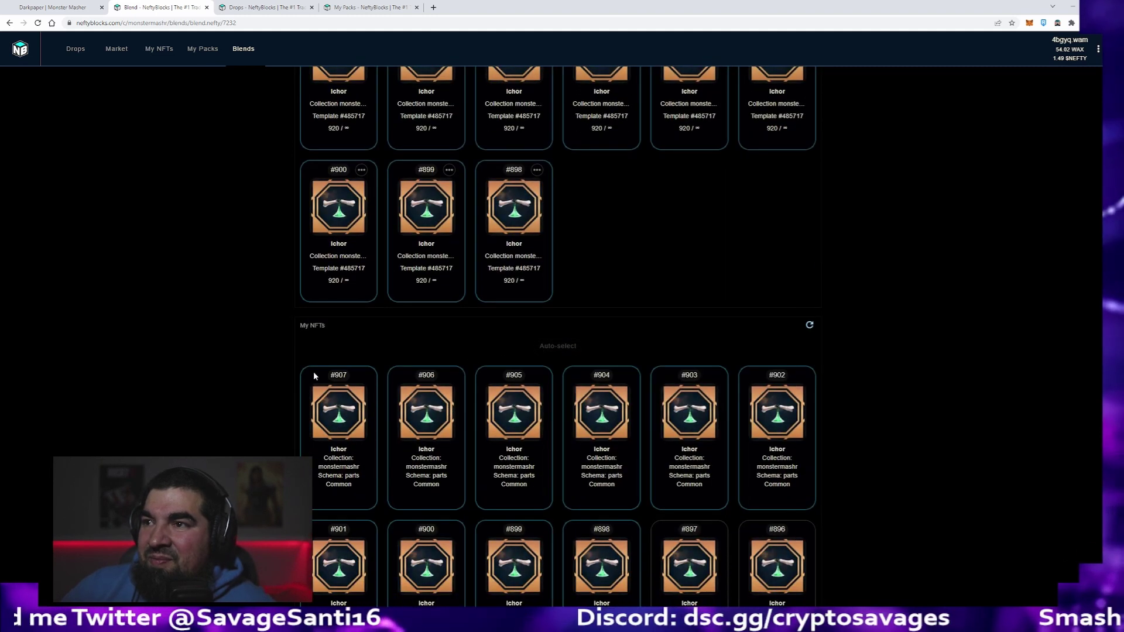
scroll(299, 378, "up", 1)
scroll(284, 386, "up", 8)
scroll(286, 384, "up", 1)
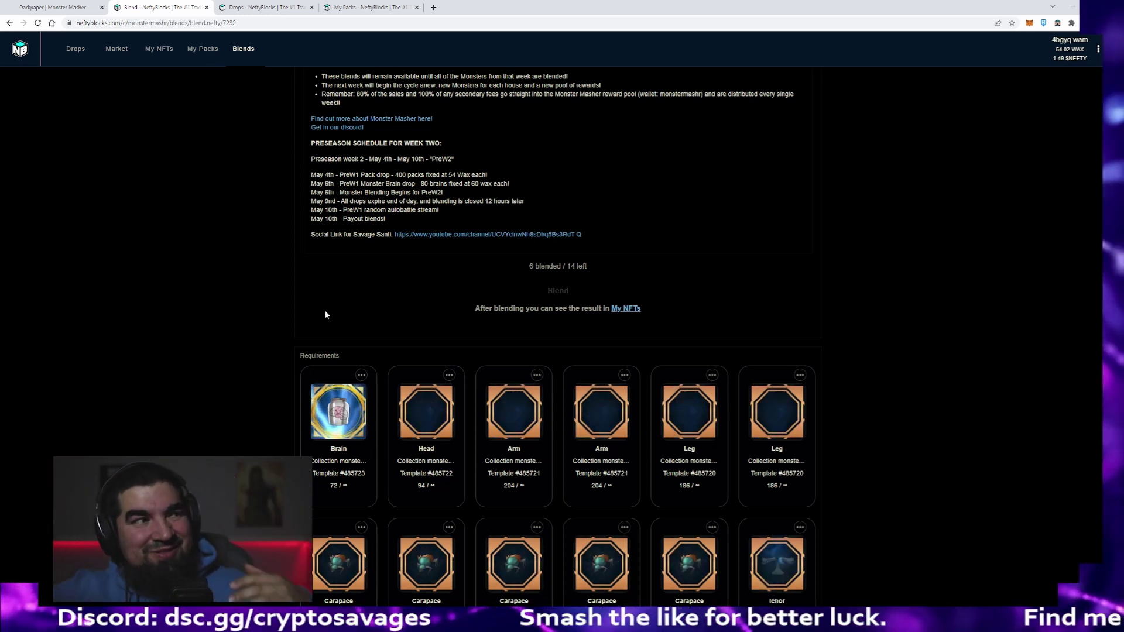
scroll(291, 339, "down", 3)
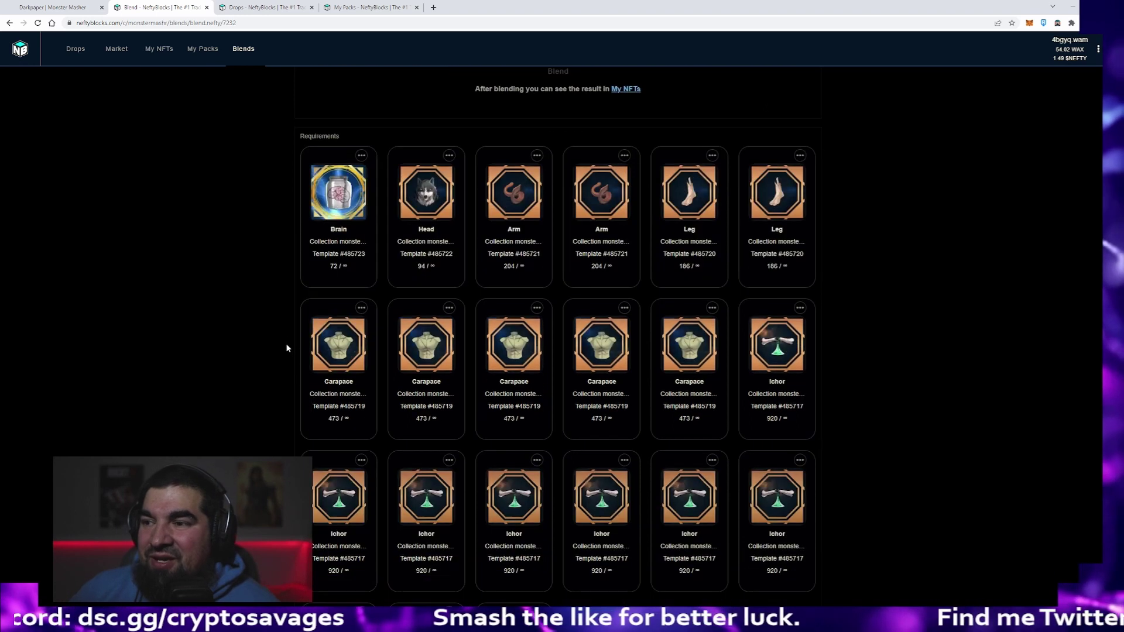
scroll(287, 343, "down", 5)
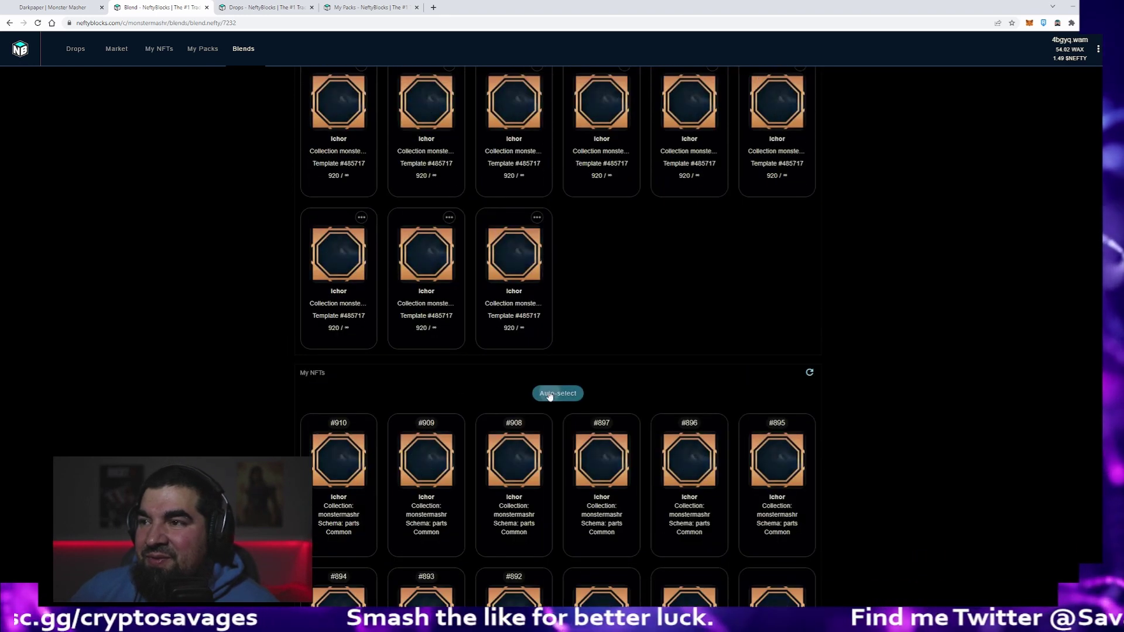
Auto-select owned parts for the Stitched Nurse blend, leaving one Ichor slot empty.
left_click(548, 394)
scroll(286, 370, "up", 3)
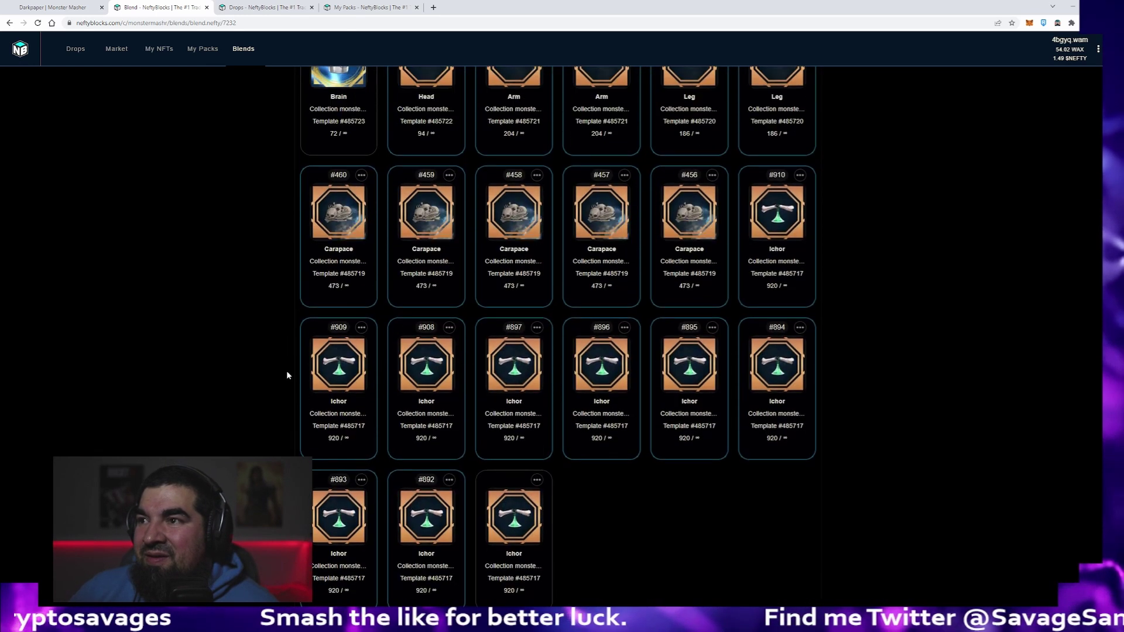
scroll(287, 370, "up", 2)
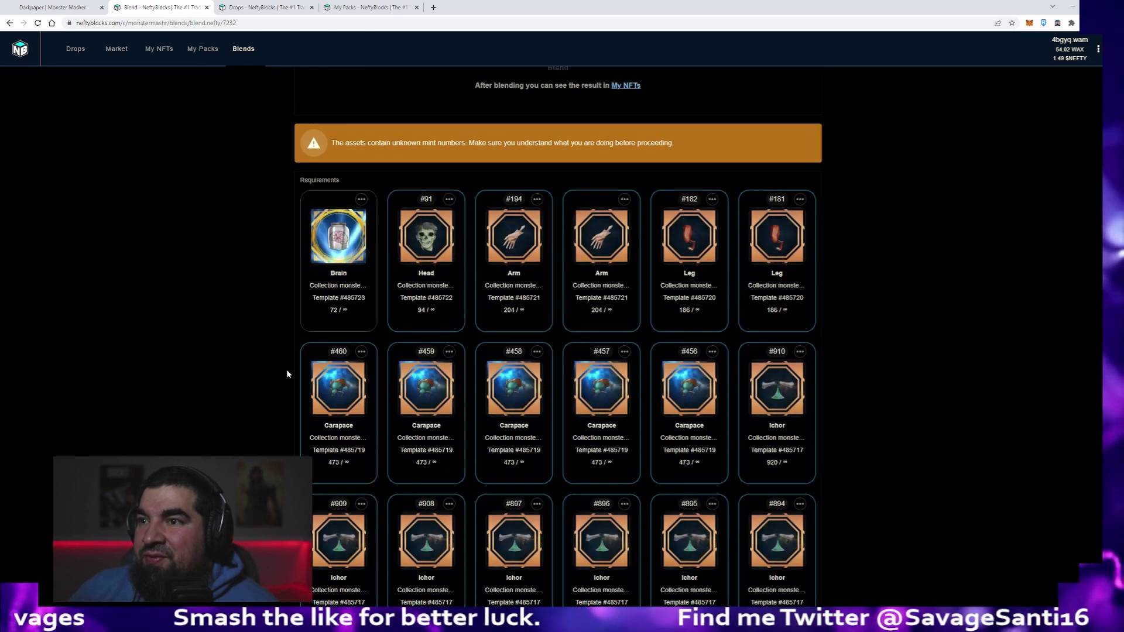
scroll(286, 369, "down", 3)
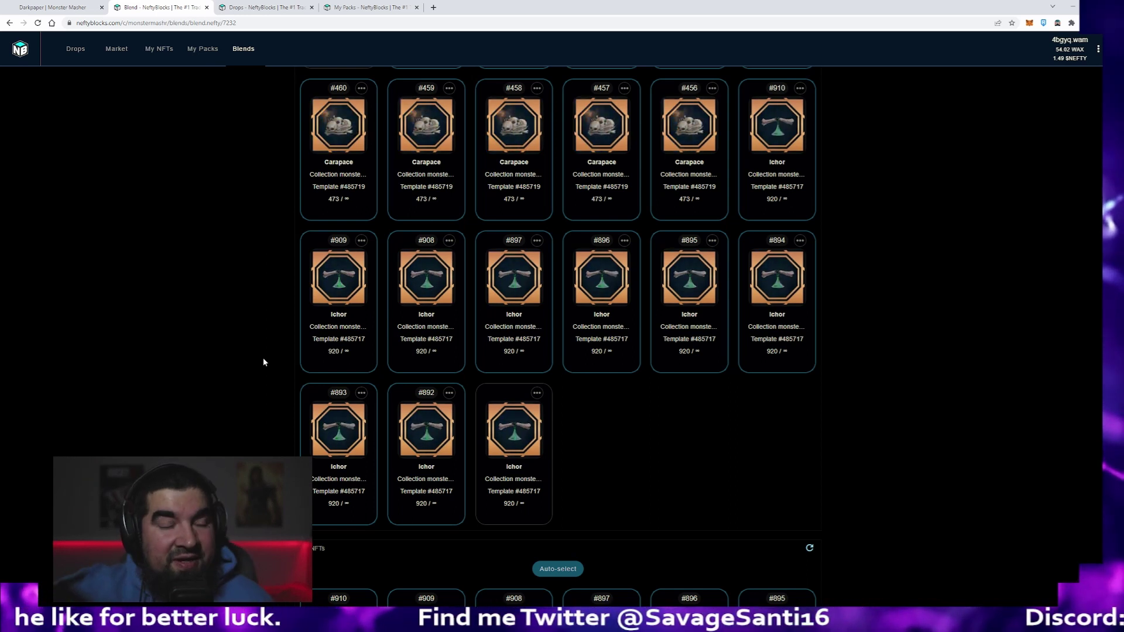
scroll(263, 358, "up", 2)
scroll(268, 352, "up", 3)
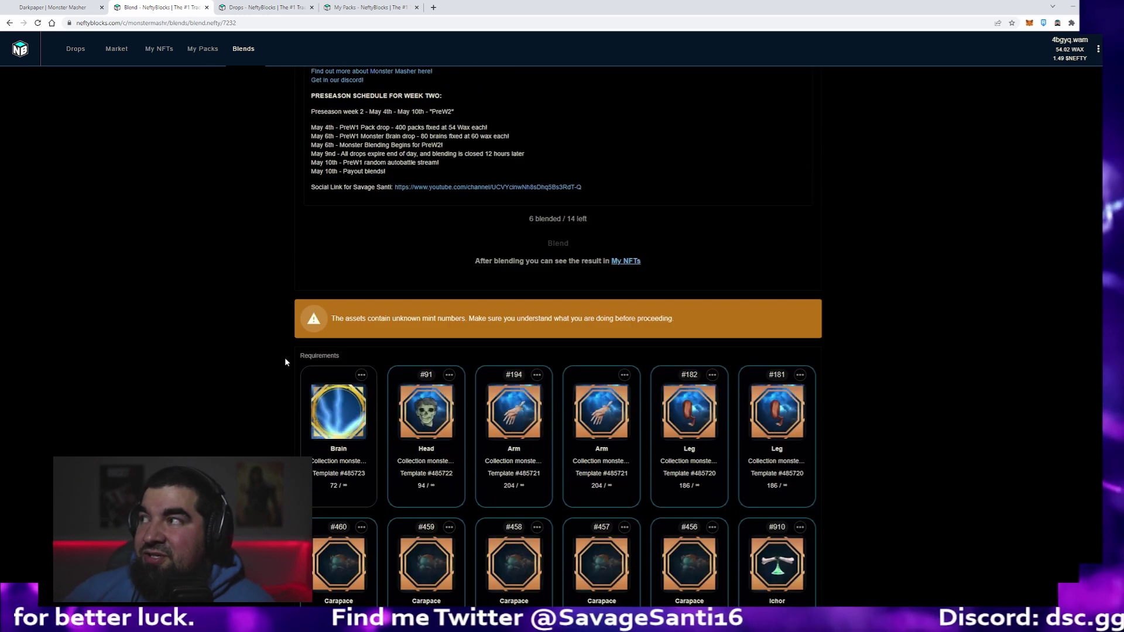
scroll(290, 357, "down", 1)
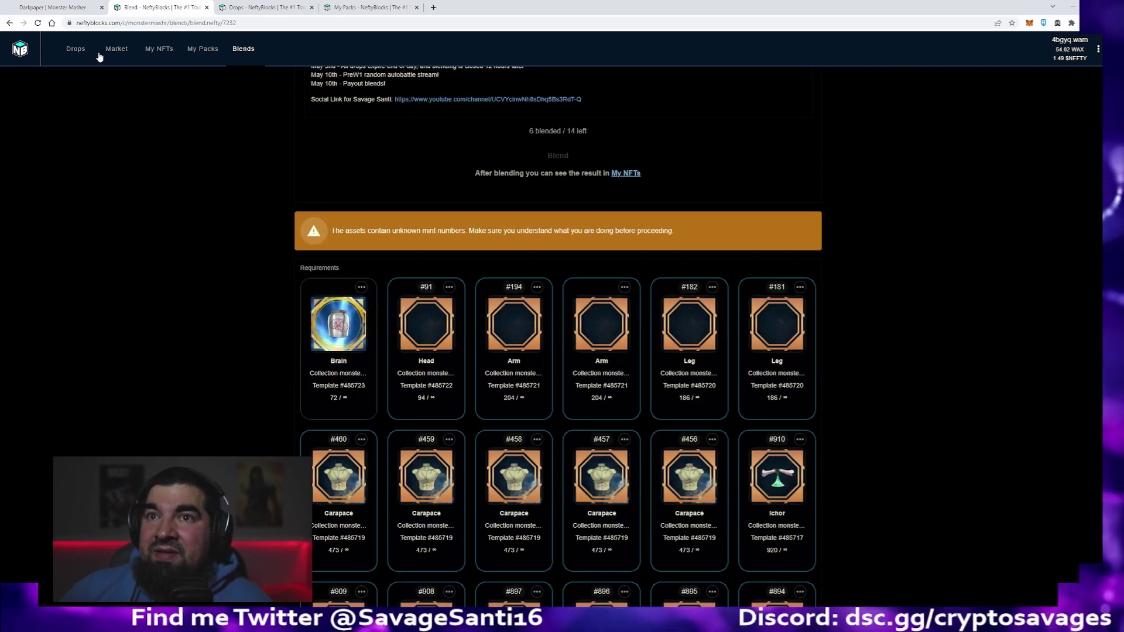
scroll(193, 182, "up", 1)
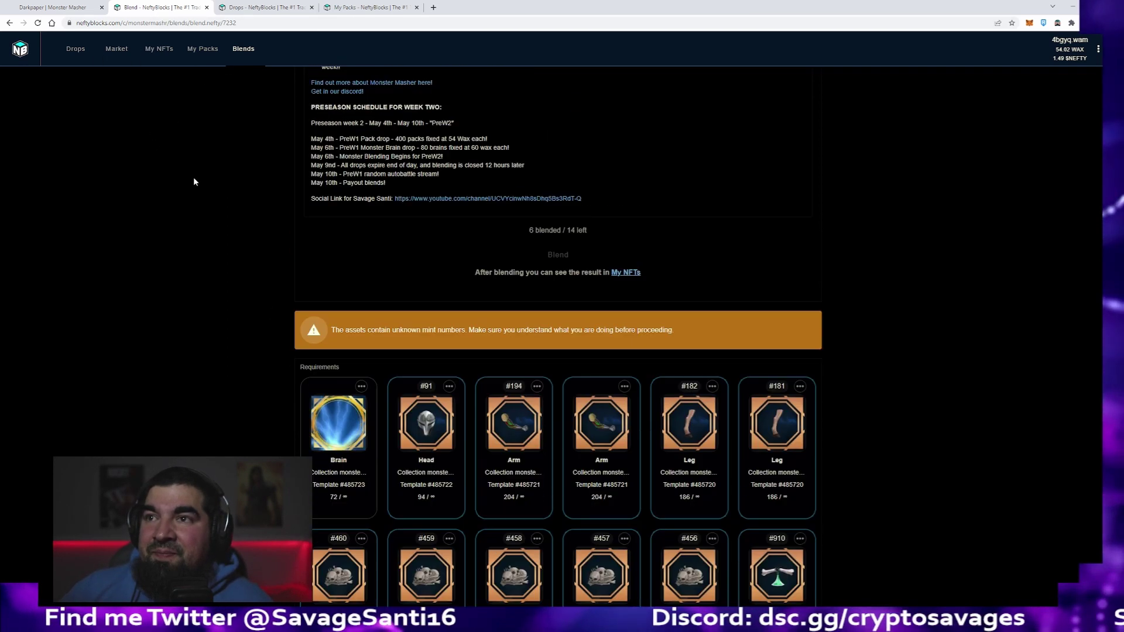
scroll(195, 179, "up", 4)
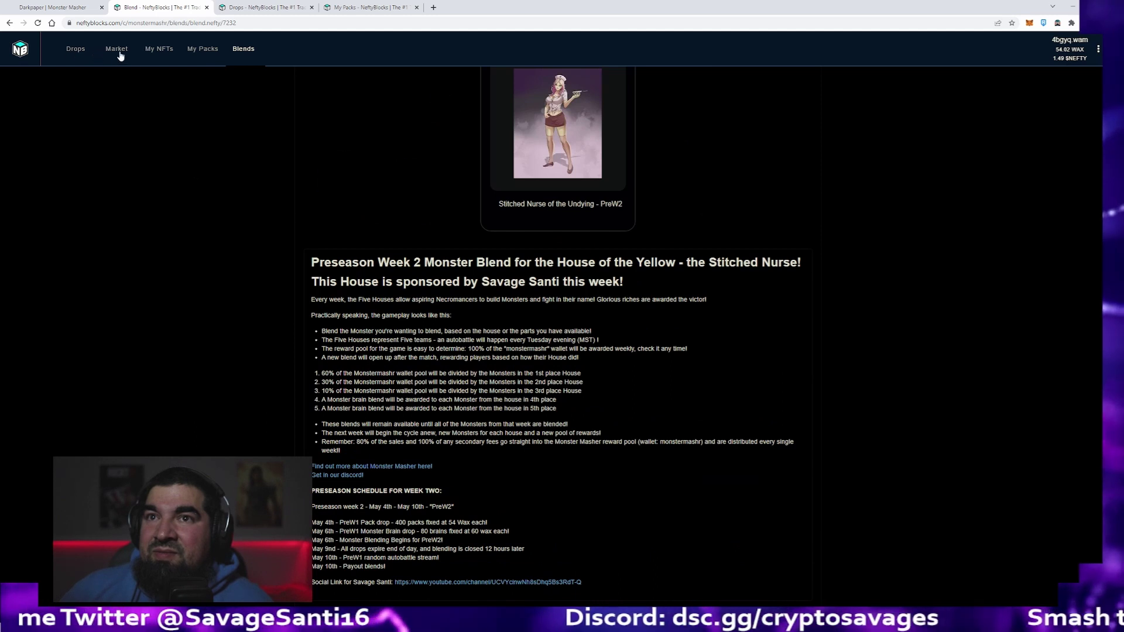
Buy Ichor #617, the cheapest Ichor on the market, for 2.90 WAX and approve it in the wallet.
left_click(116, 50)
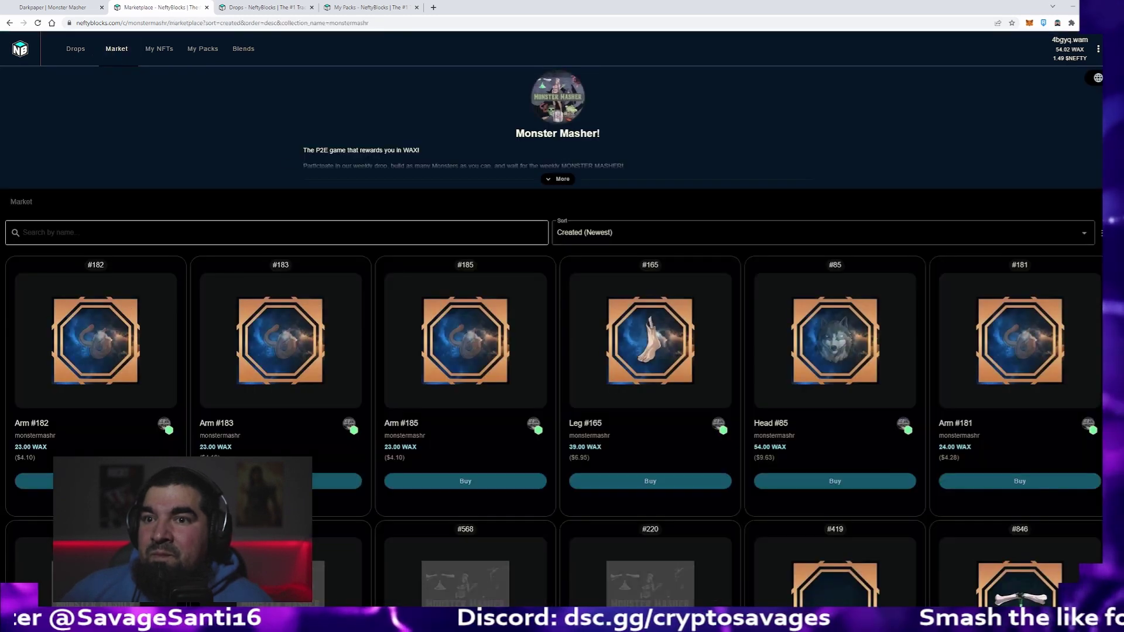
left_click(422, 233)
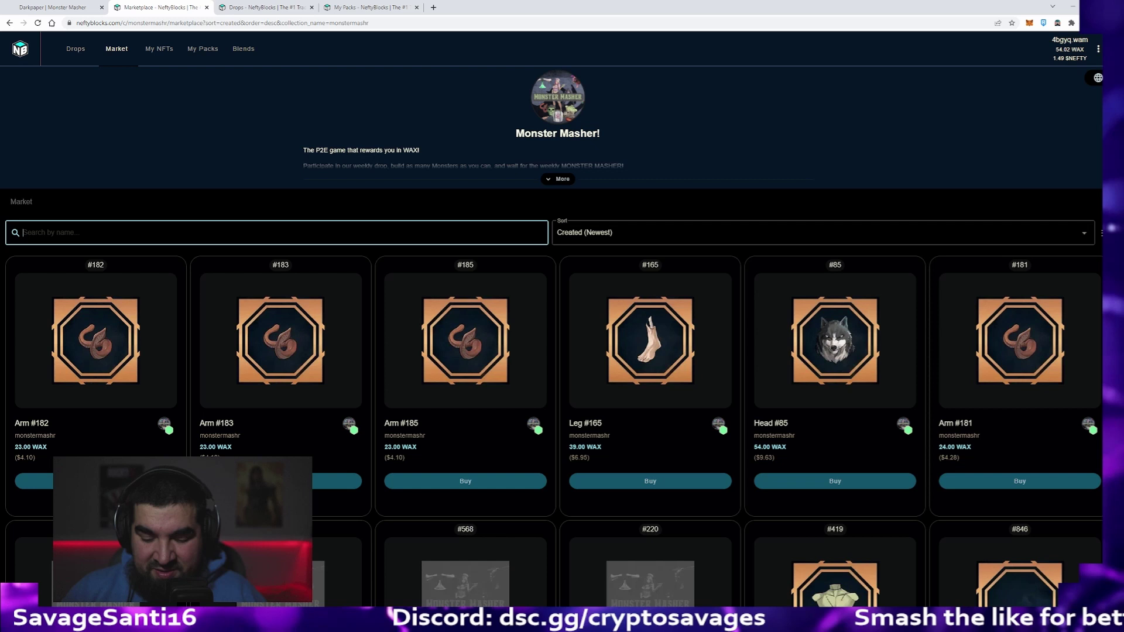
type("icho")
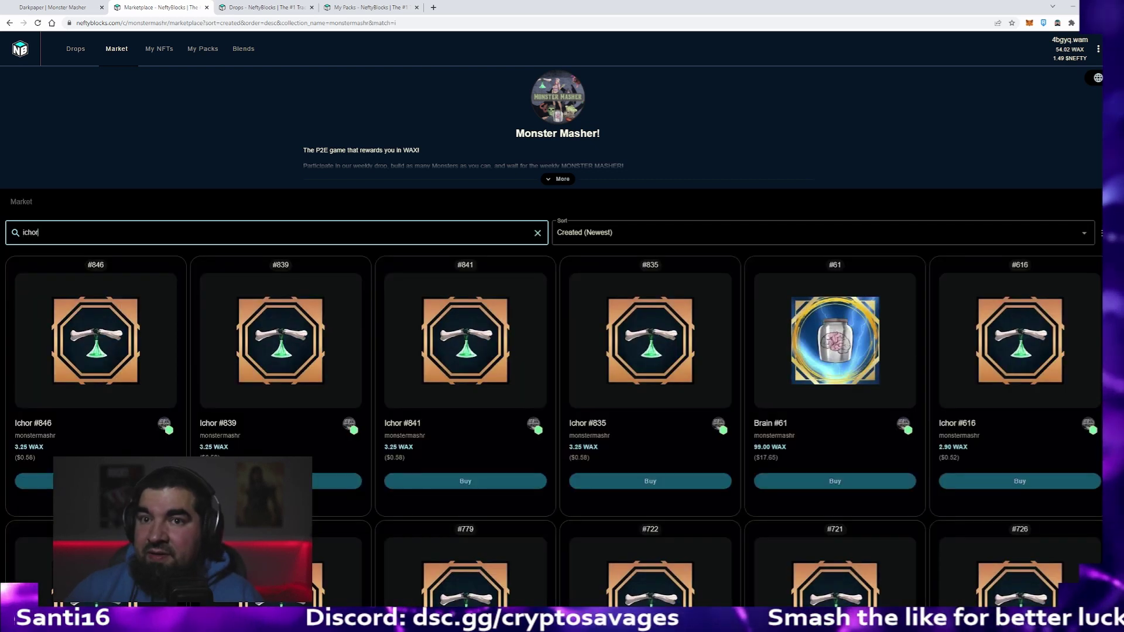
type("r")
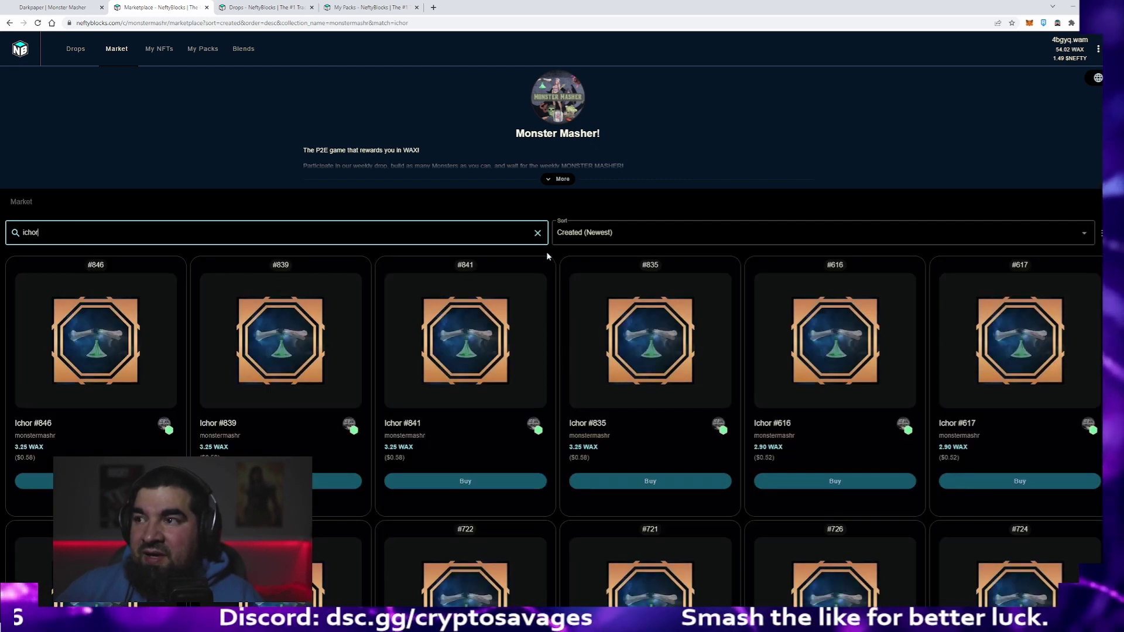
left_click(570, 233)
left_click(585, 297)
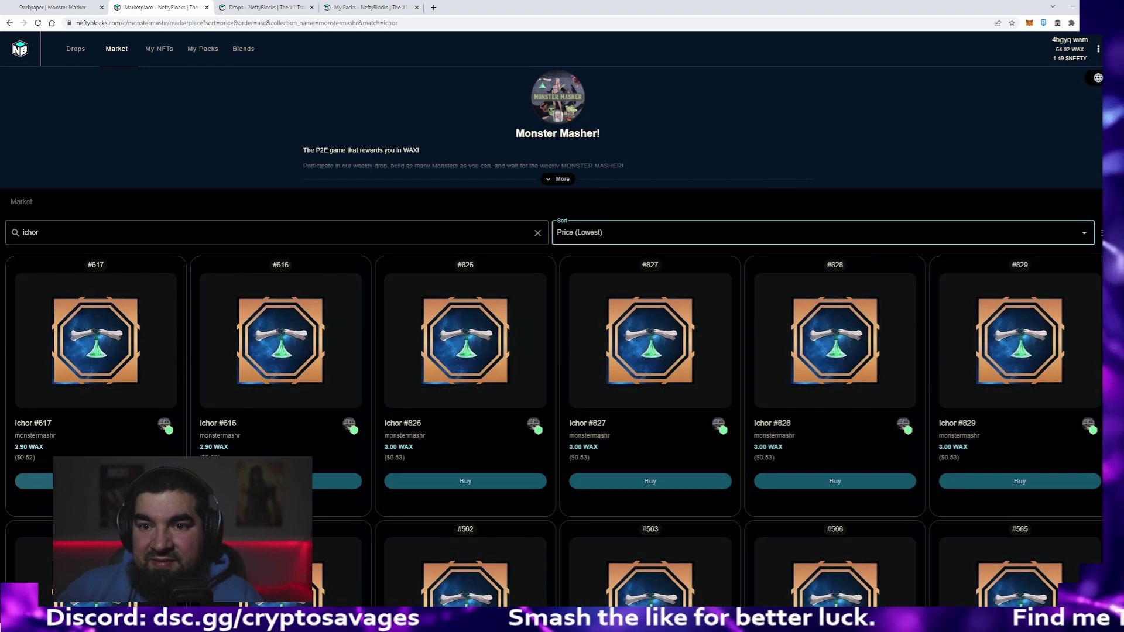
left_click(33, 480)
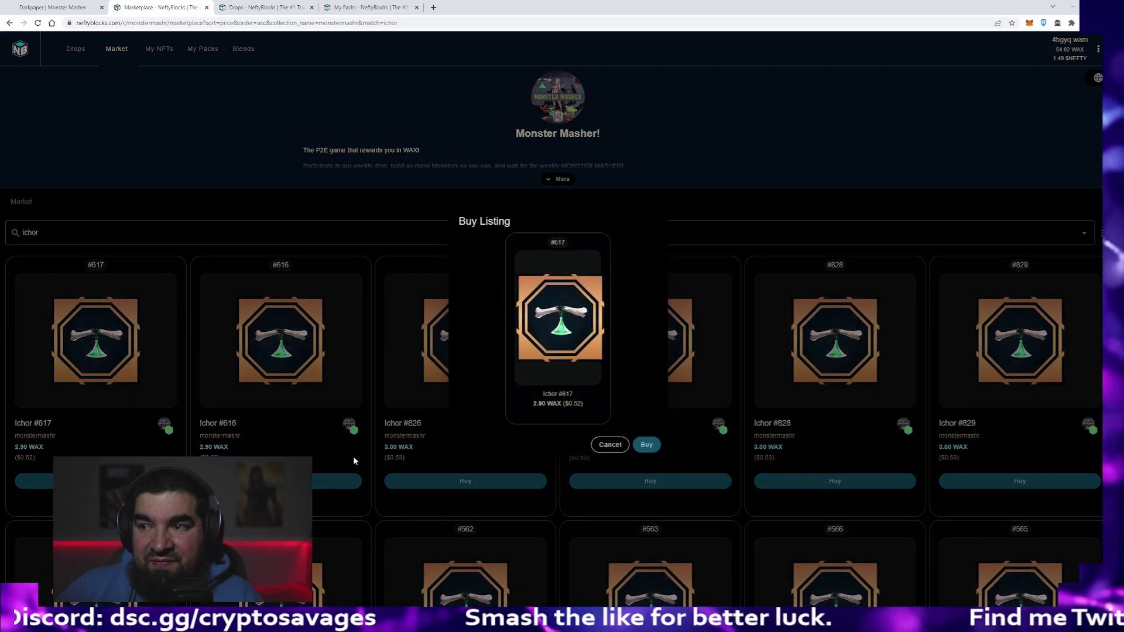
left_click(646, 445)
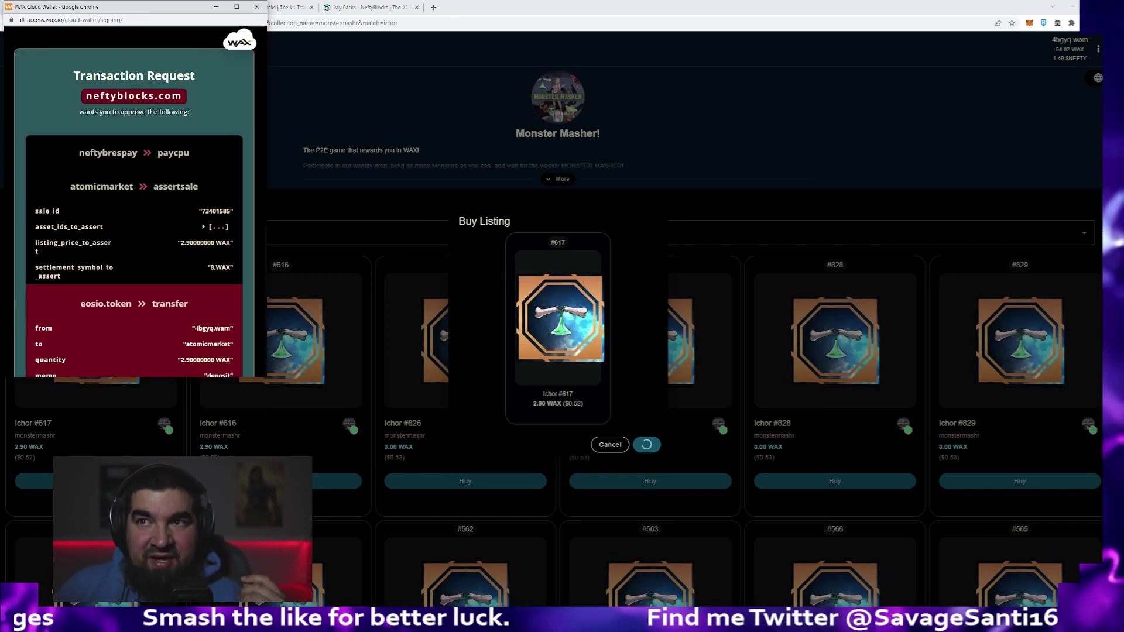
scroll(180, 303, "down", 5)
left_click(174, 312)
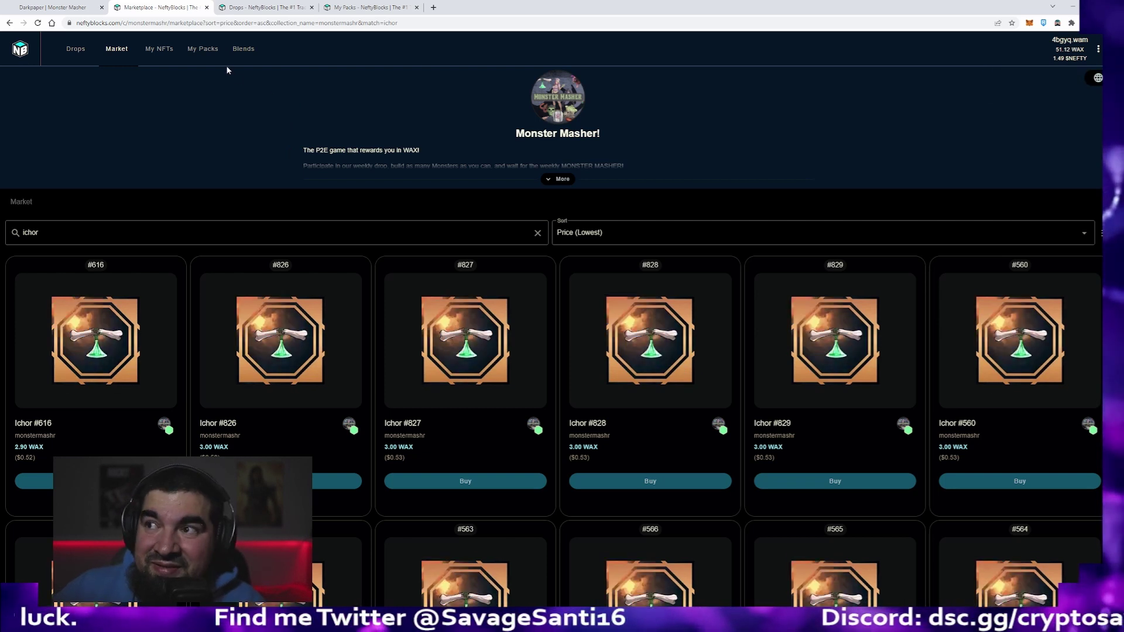
Open the Monster Brains drop from the Monster Masher drops page.
left_click(77, 51)
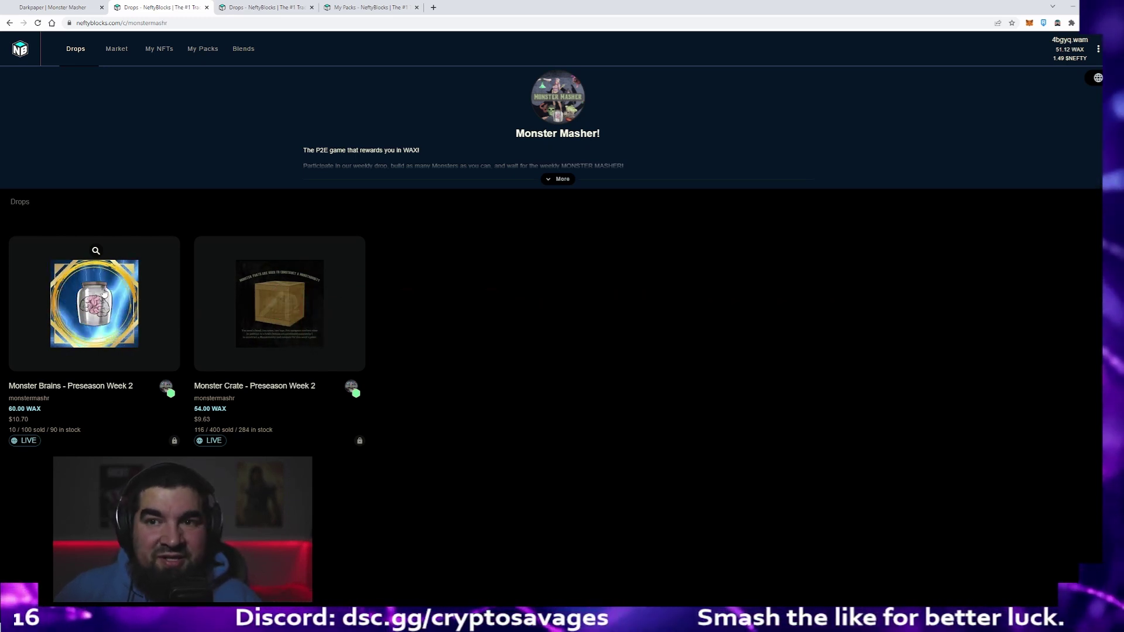
left_click(103, 293)
scroll(425, 413, "down", 2)
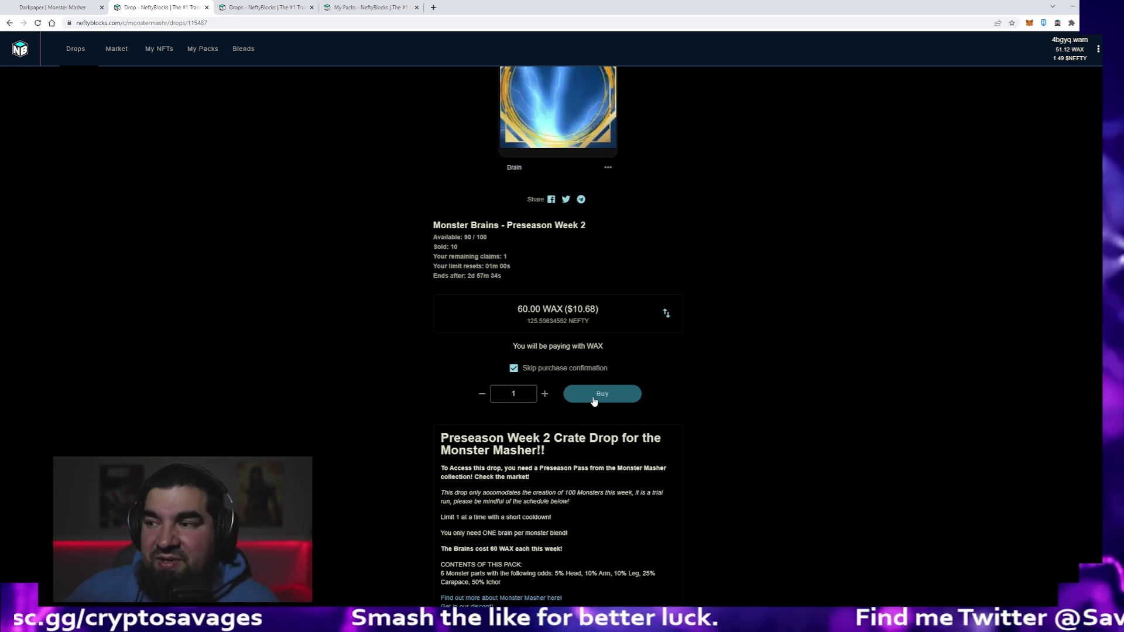
scroll(614, 411, "up", 1)
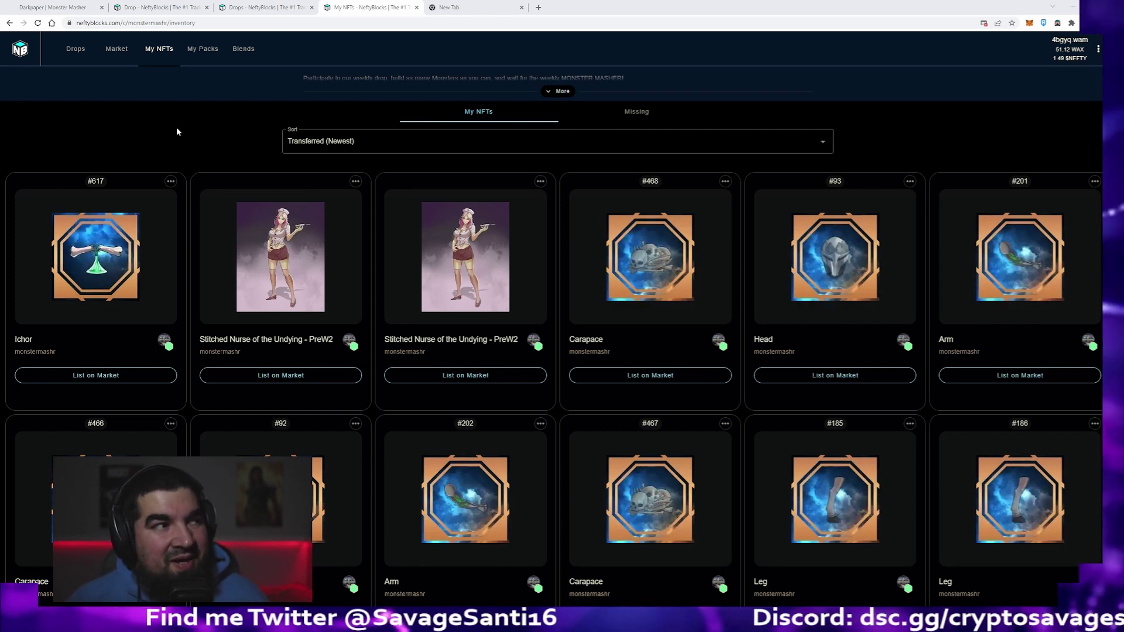
Switch to the drops tab showing live Week 2 Brains and Crate, with 284 crates left.
key("ctrl+2")
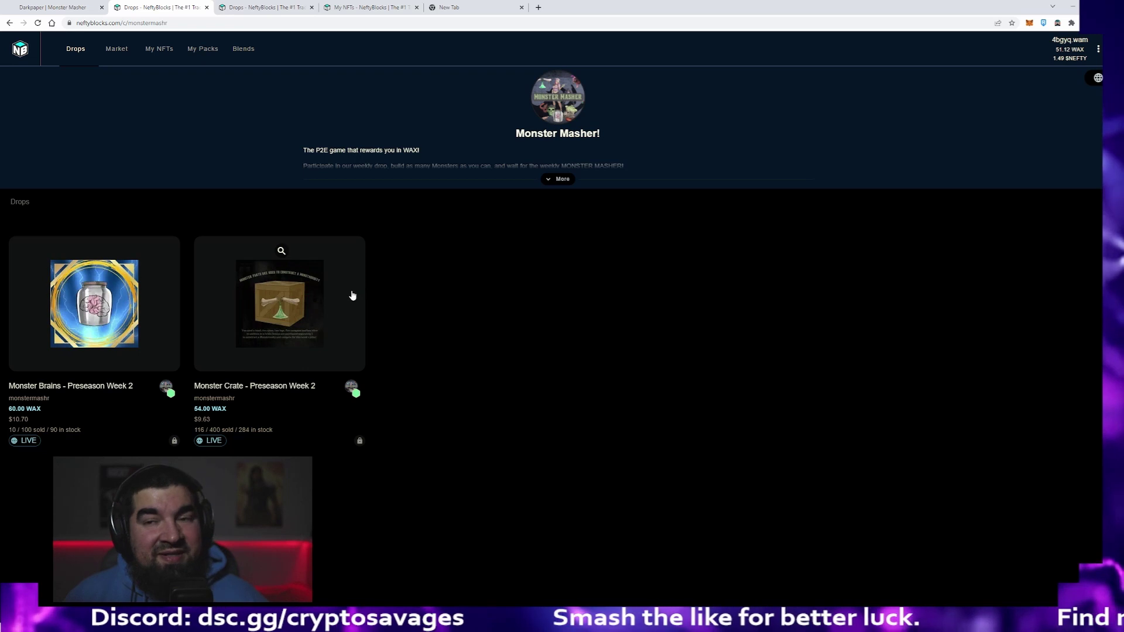
Switch to the 'Darkpaper | Monster Masher' tab covering houses, guilds and weekly rewards.
left_click(54, 10)
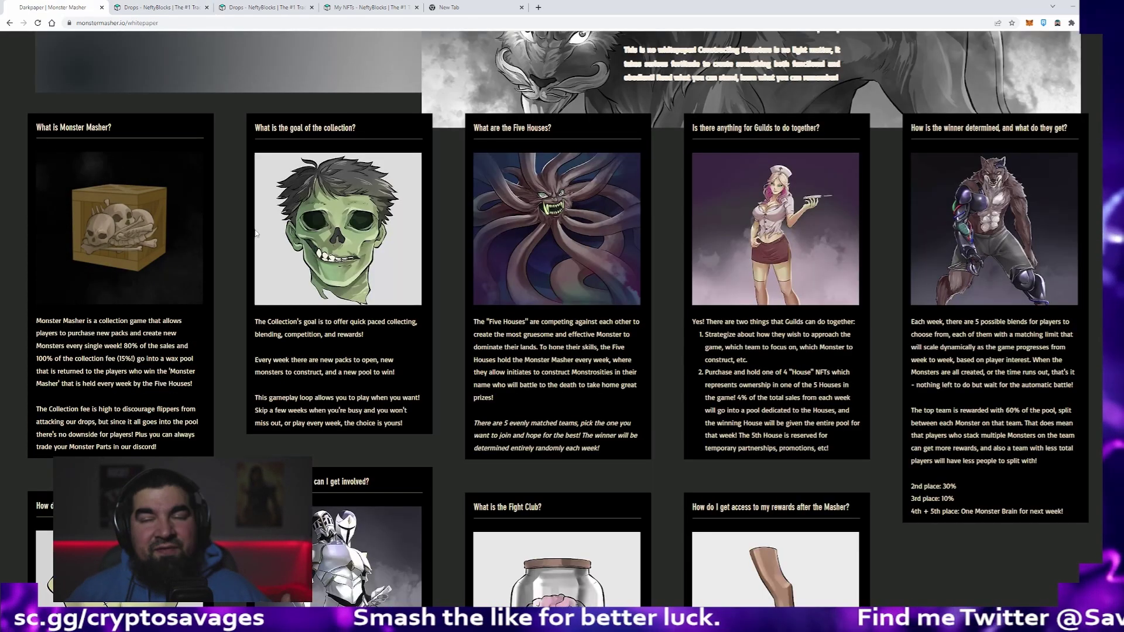